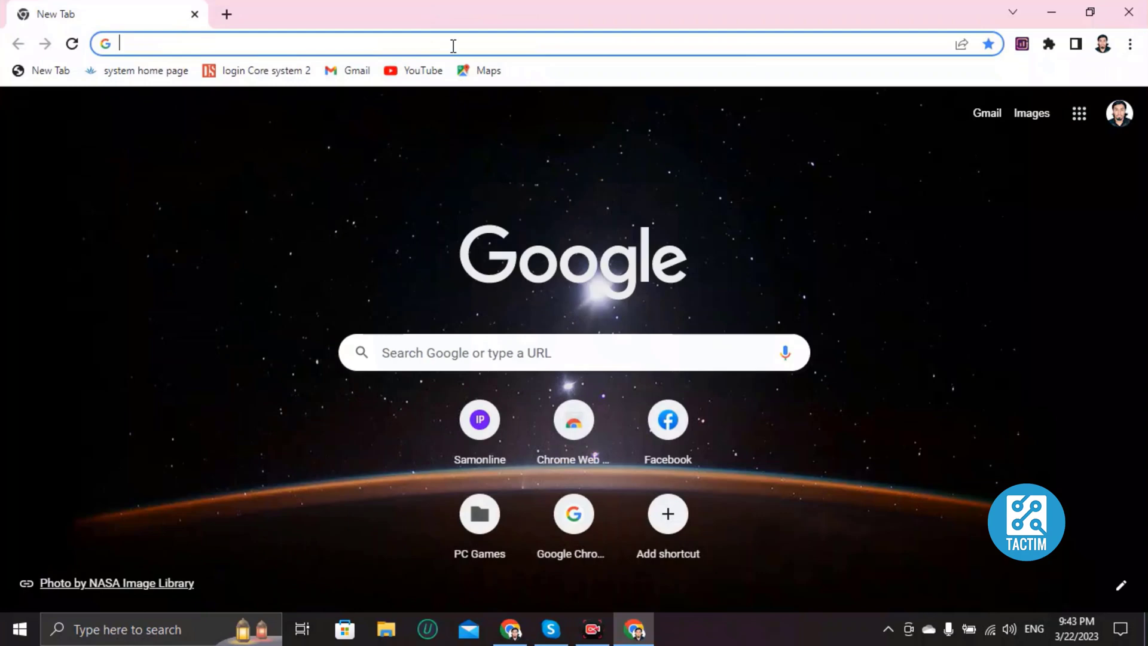
Step: Load canva.com in Chrome from the 'can' address-bar suggestion
text(can)
key(Return)
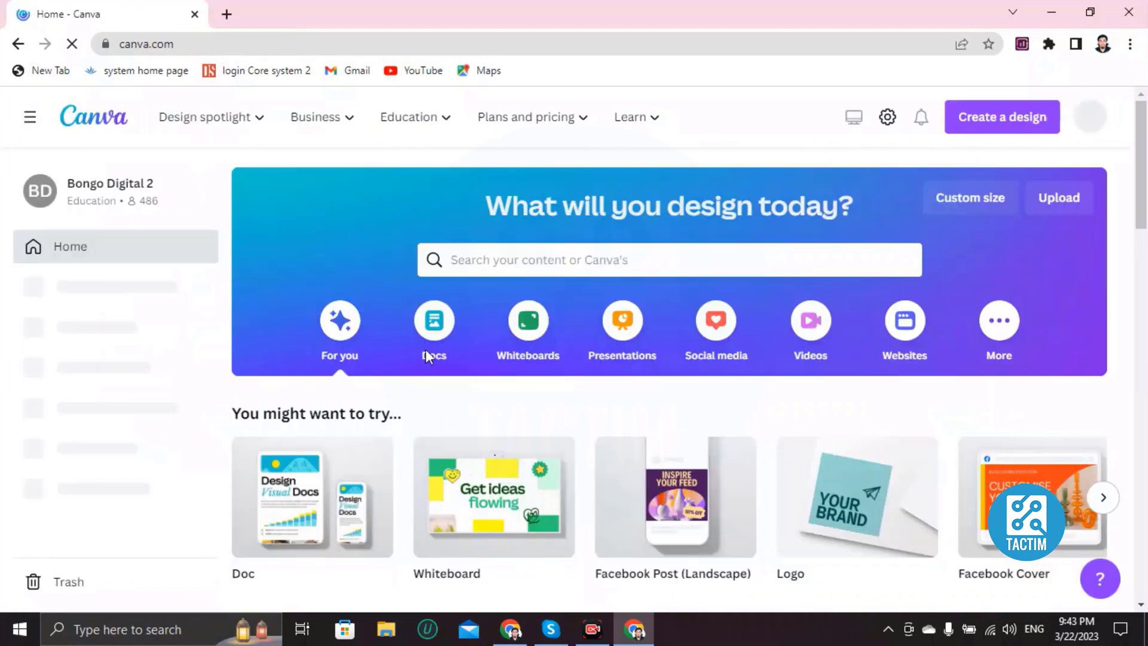
Step: Search Canva templates for 'ID CARD' and browse the 1,309 results
click(479, 270)
text(ID CA)
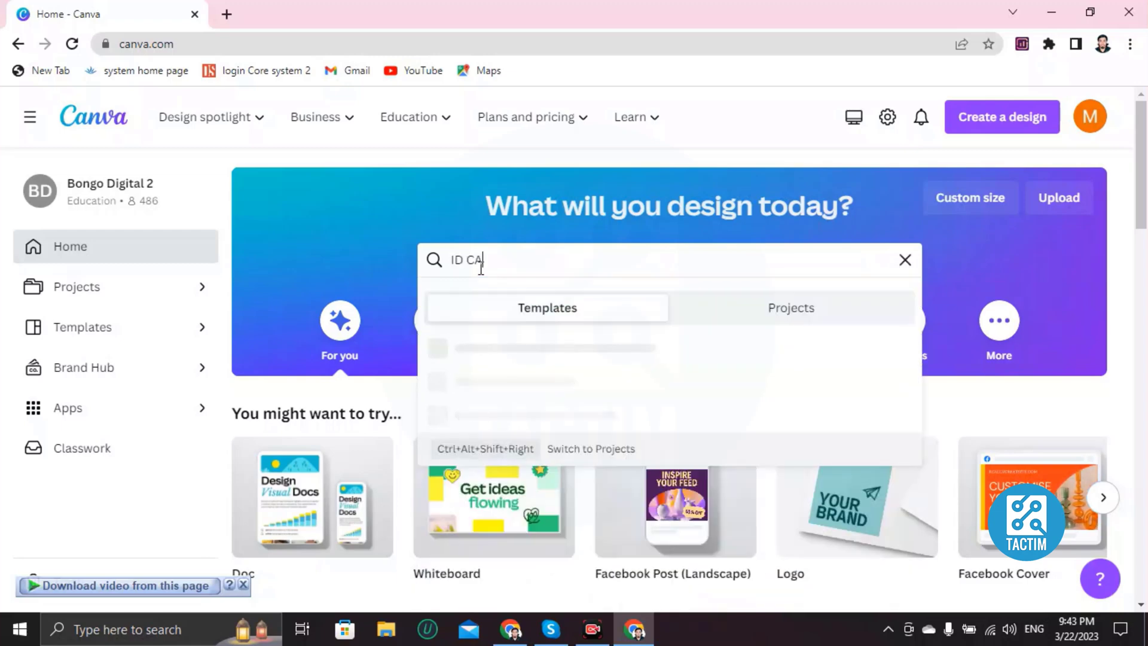
text(RD)
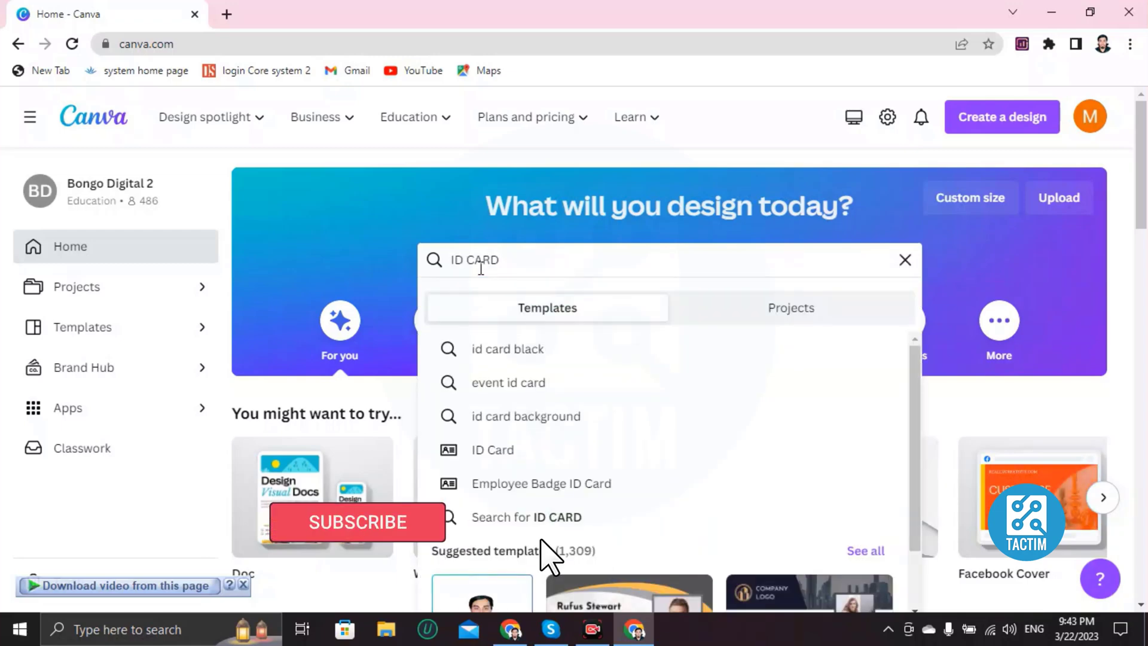
key(Return)
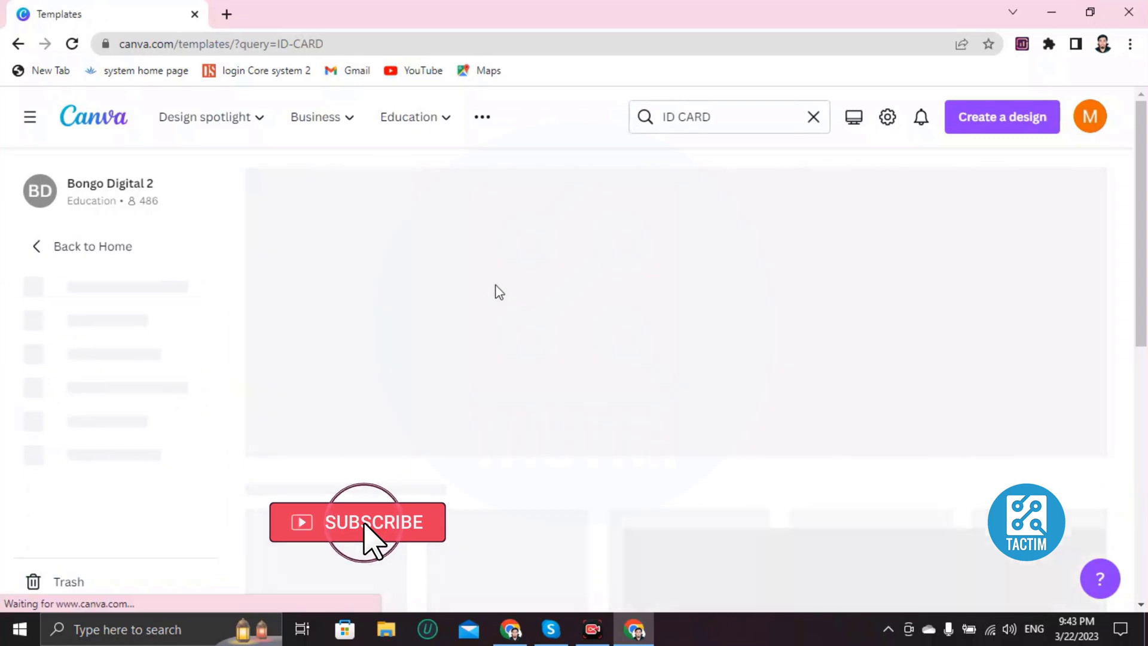
scroll(402, 294, down, 2)
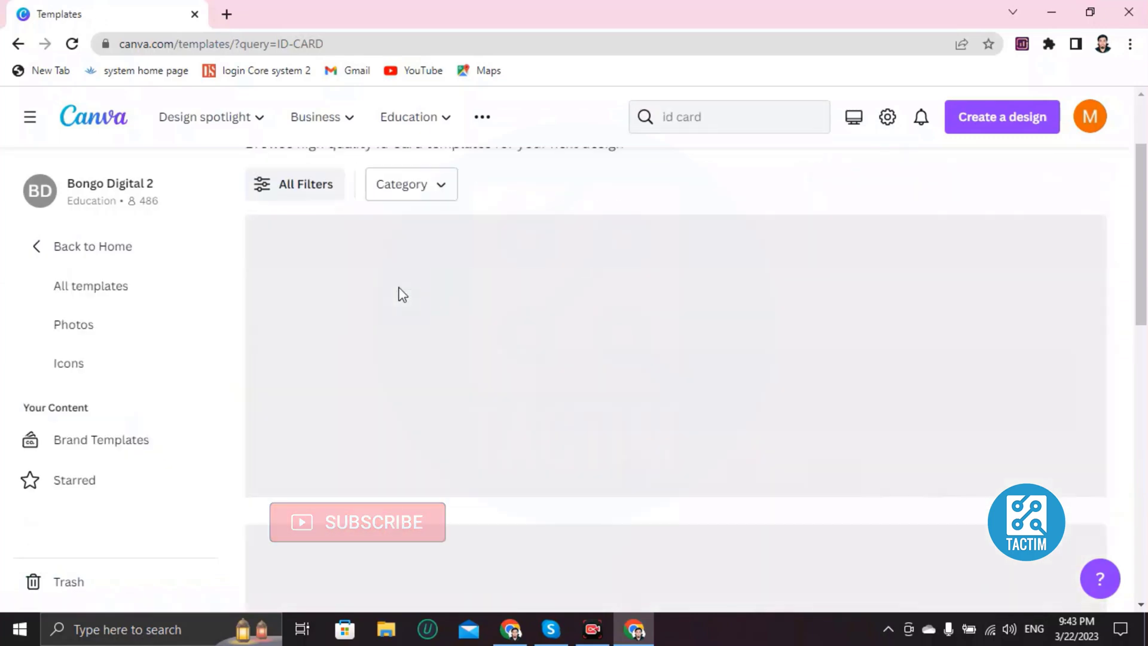
scroll(428, 334, down, 2)
scroll(436, 349, up, 3)
scroll(329, 351, down, 3)
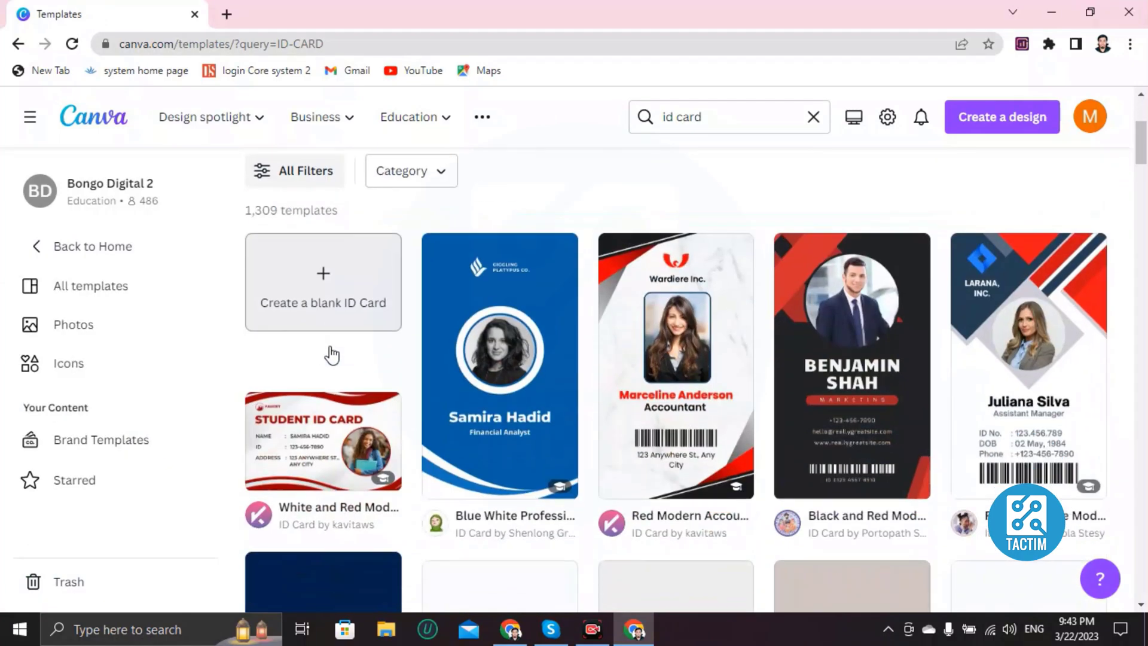
scroll(479, 334, down, 10)
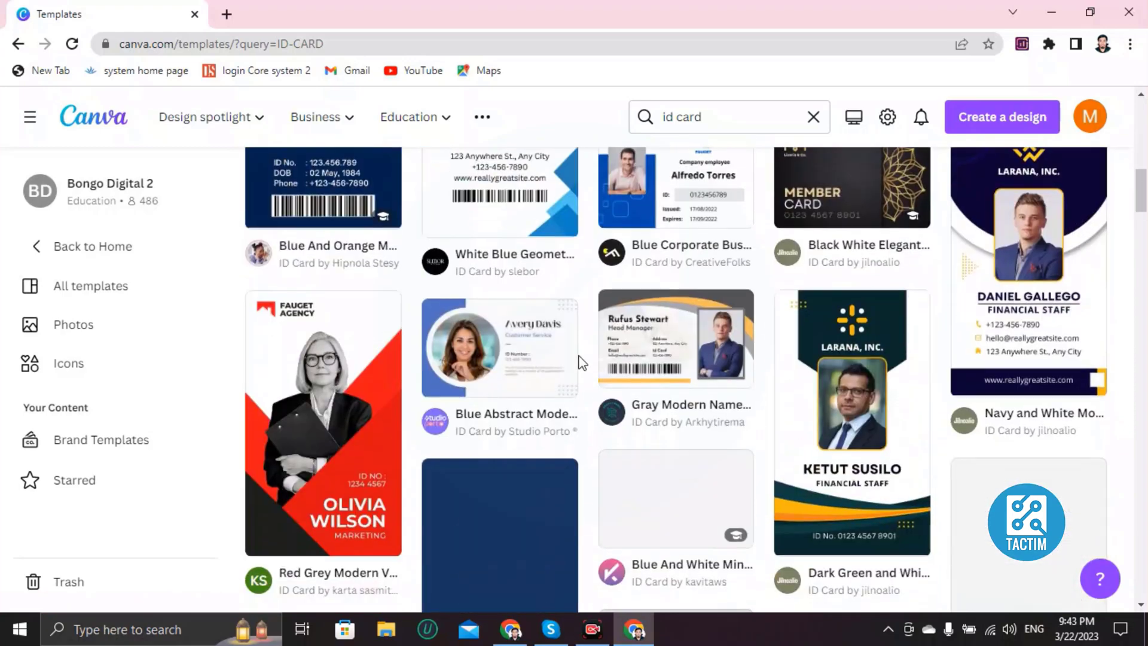
scroll(581, 362, down, 10)
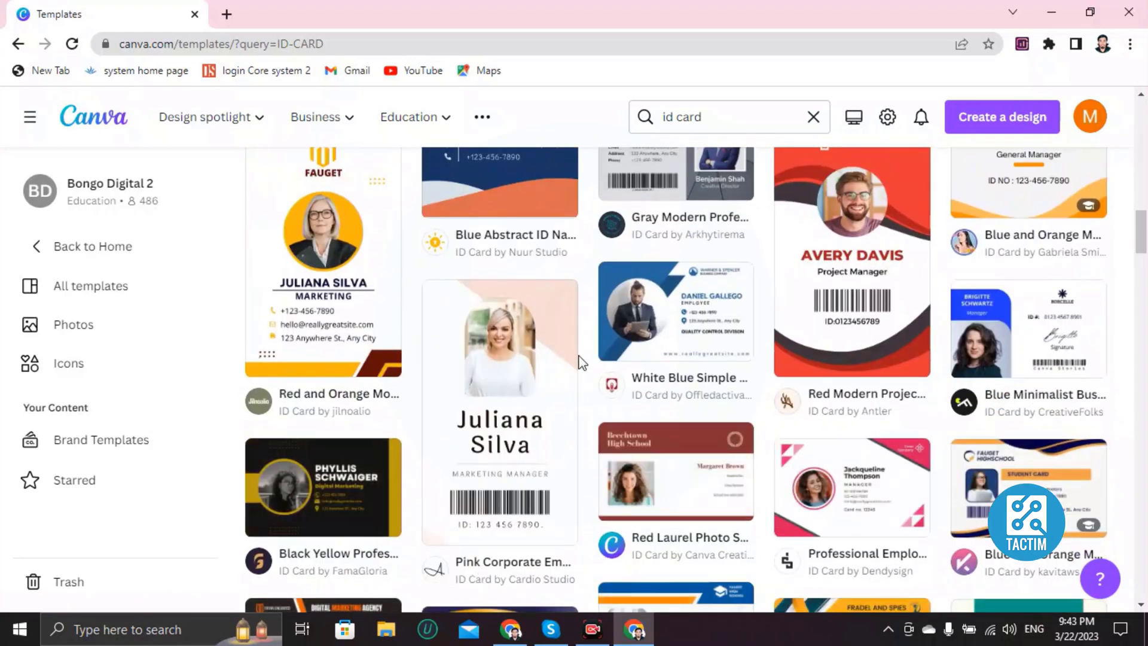
scroll(582, 362, down, 7)
scroll(598, 365, up, 16)
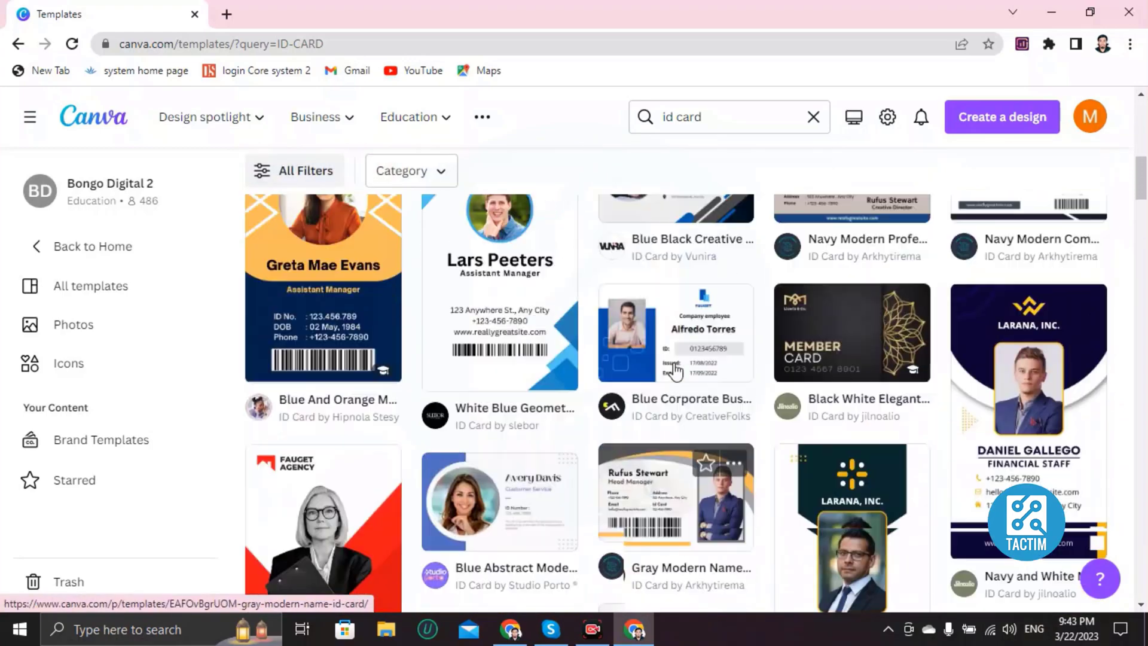
Step: Customize the Navy and White Modern Corporate Vertical Business Card template in the editor
click(1041, 429)
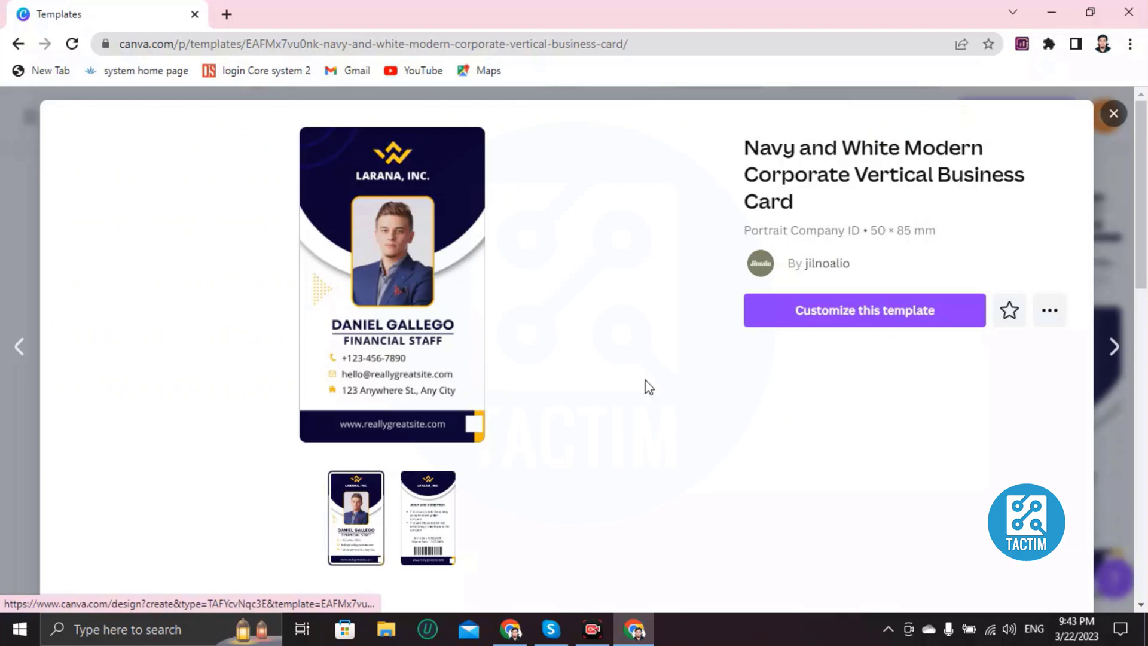
click(918, 323)
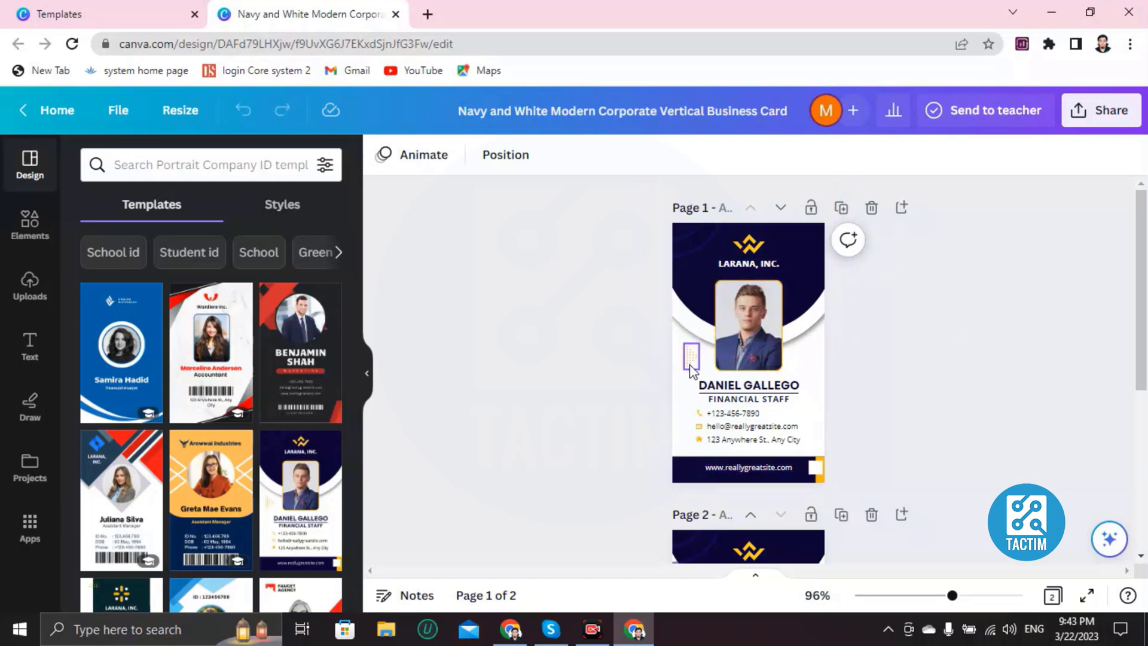
Step: Change the top company name from LARANA, INC. to GAOTEK.INC
click(680, 412)
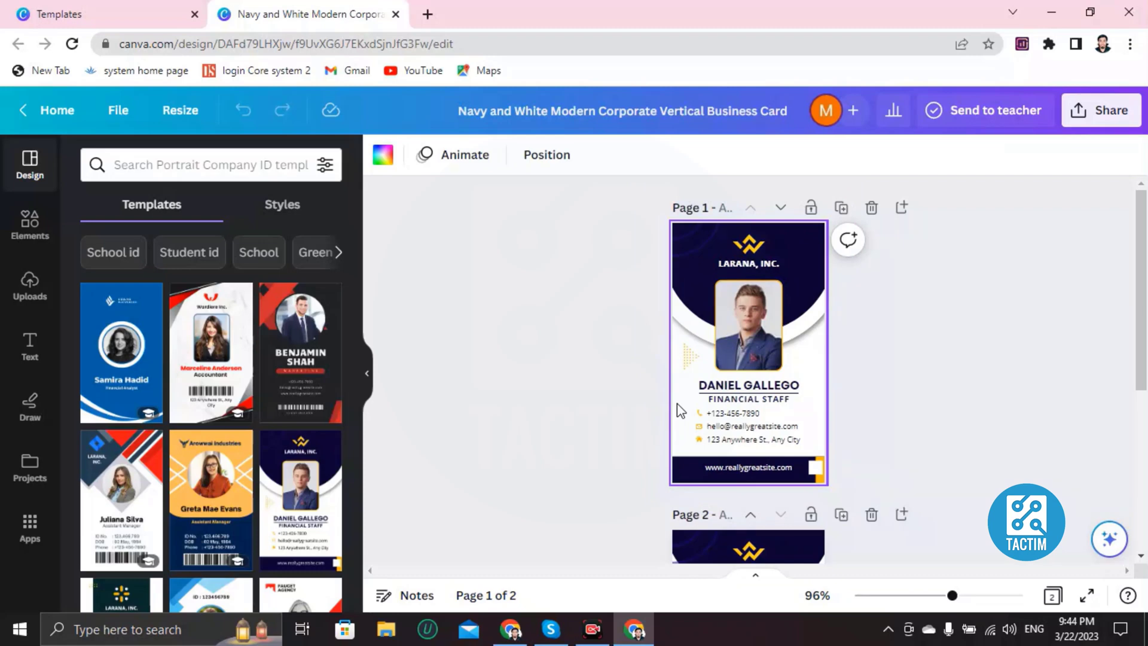
scroll(680, 412, up, 4)
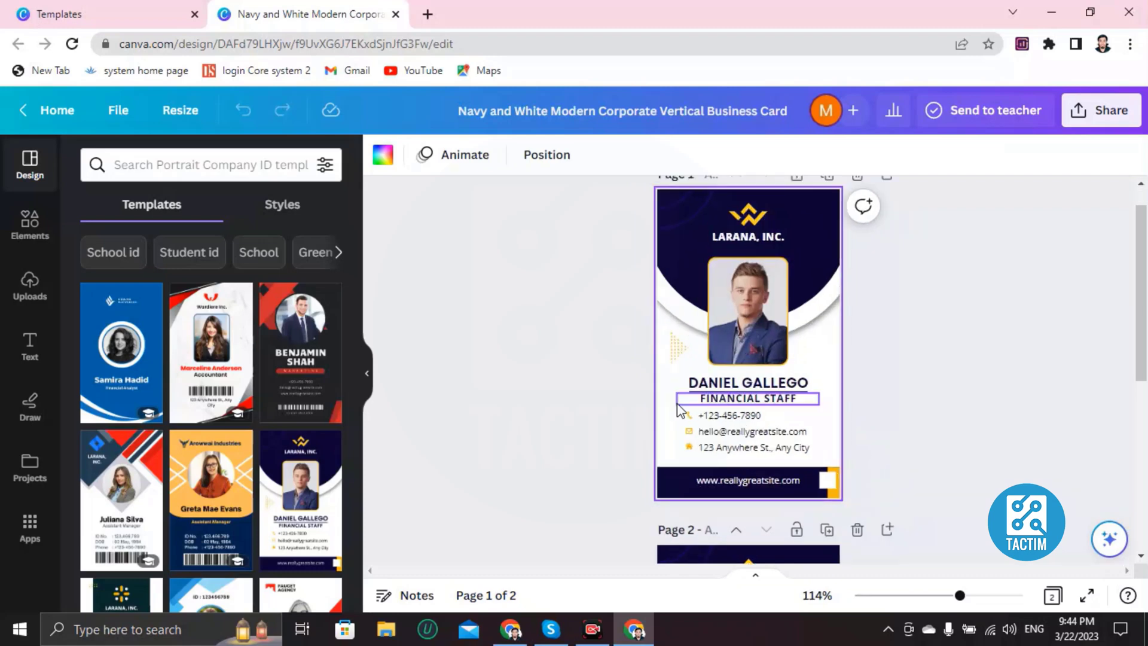
scroll(679, 411, up, 1)
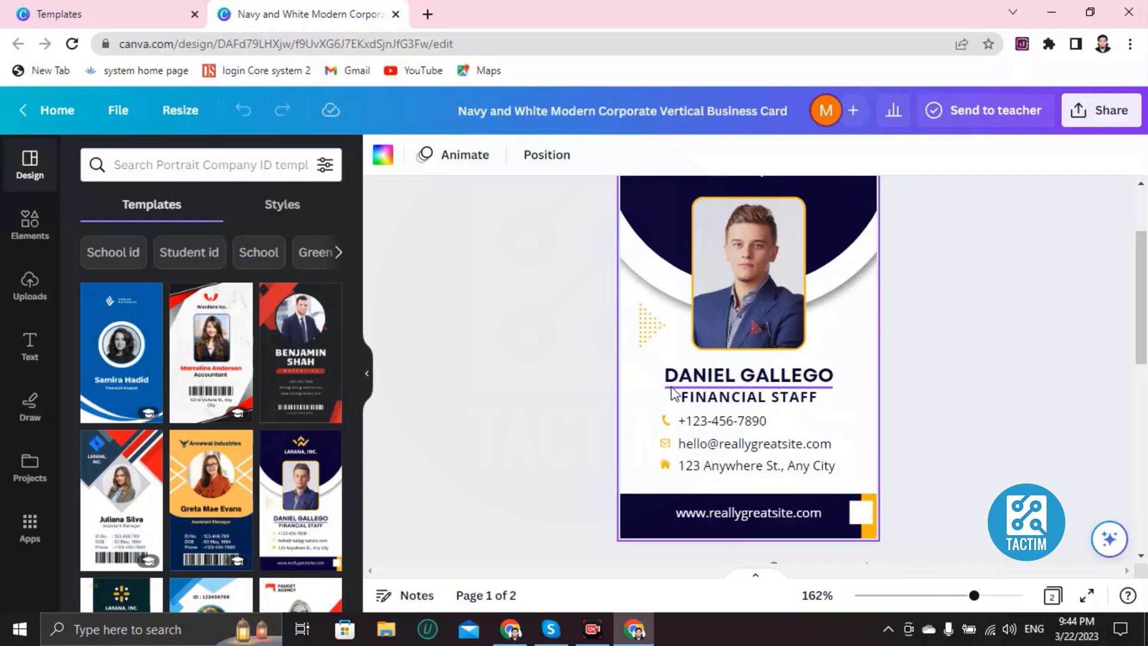
scroll(660, 372, down, 1)
scroll(543, 333, down, 3)
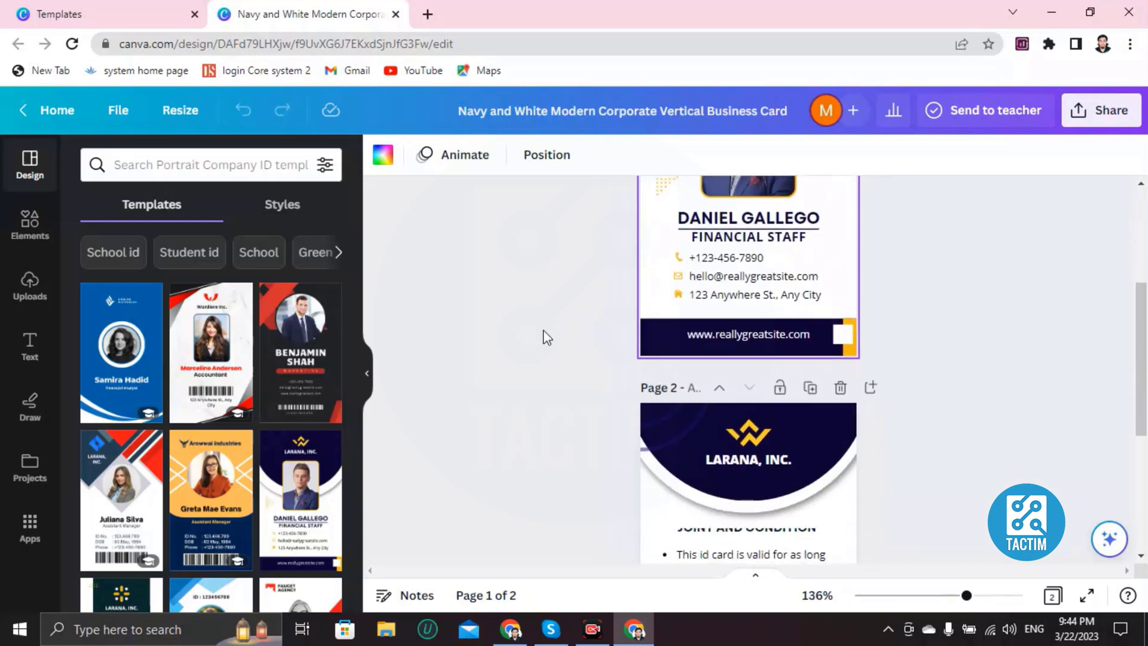
scroll(655, 353, up, 4)
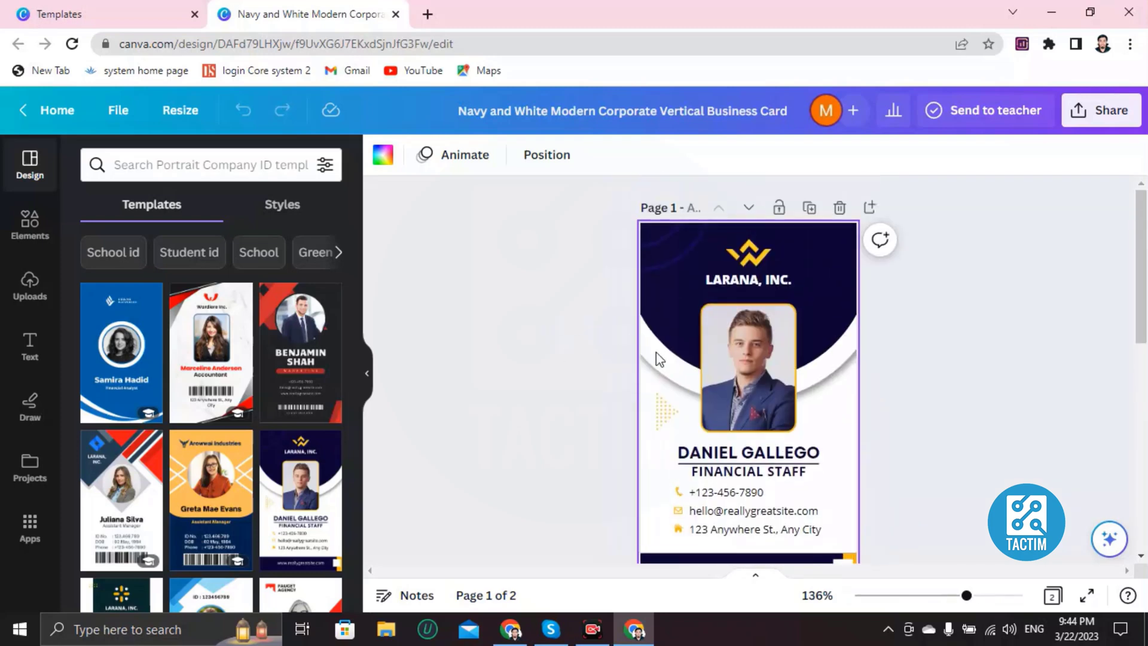
double_click(744, 279)
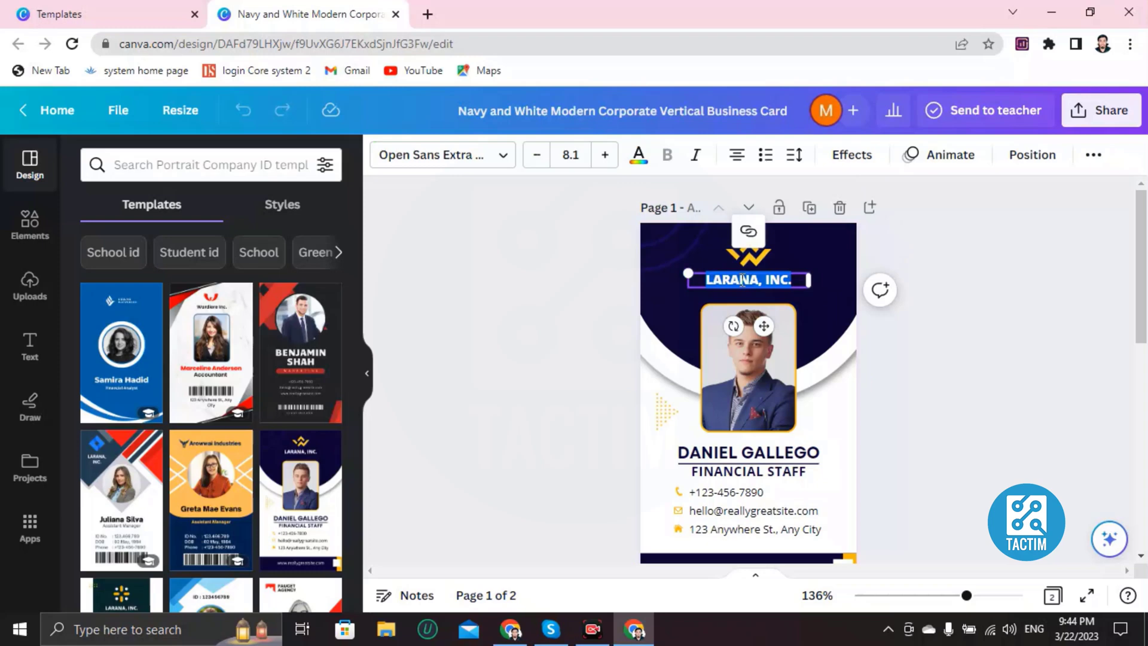
key(BackSpace)
text(GADTEK)
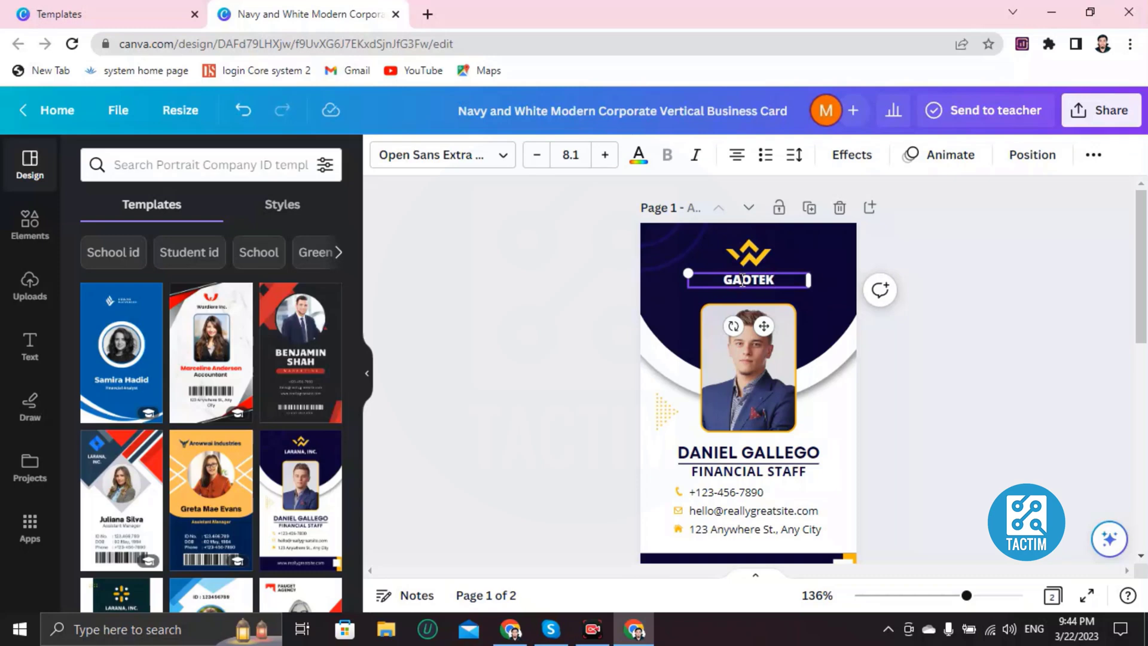
text(.INC)
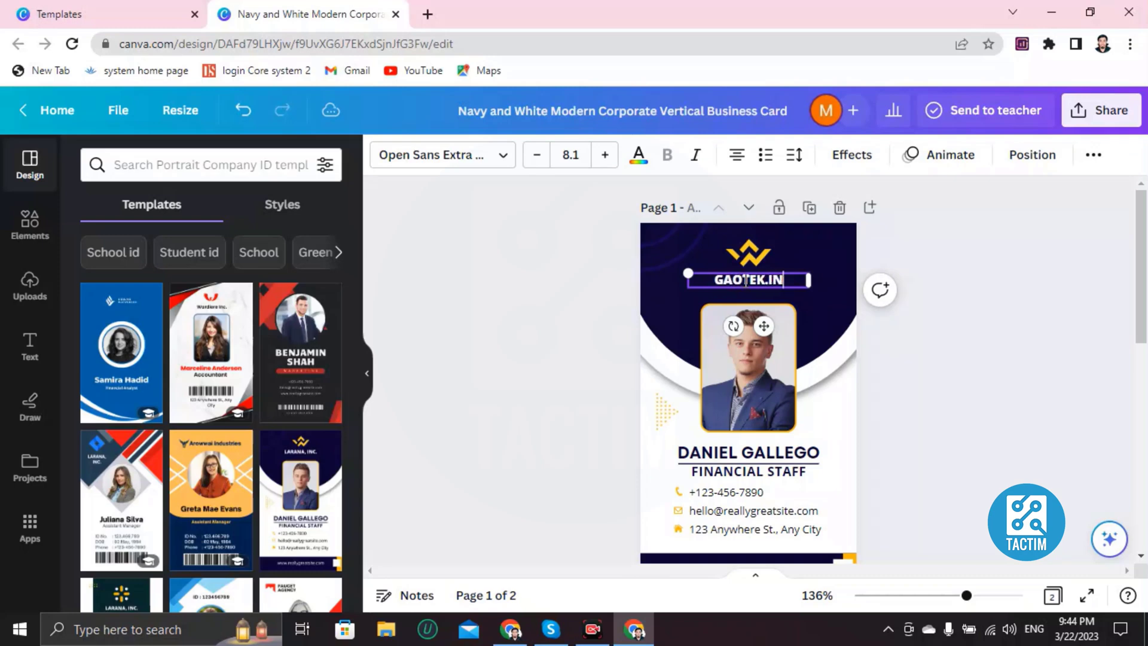
click(755, 367)
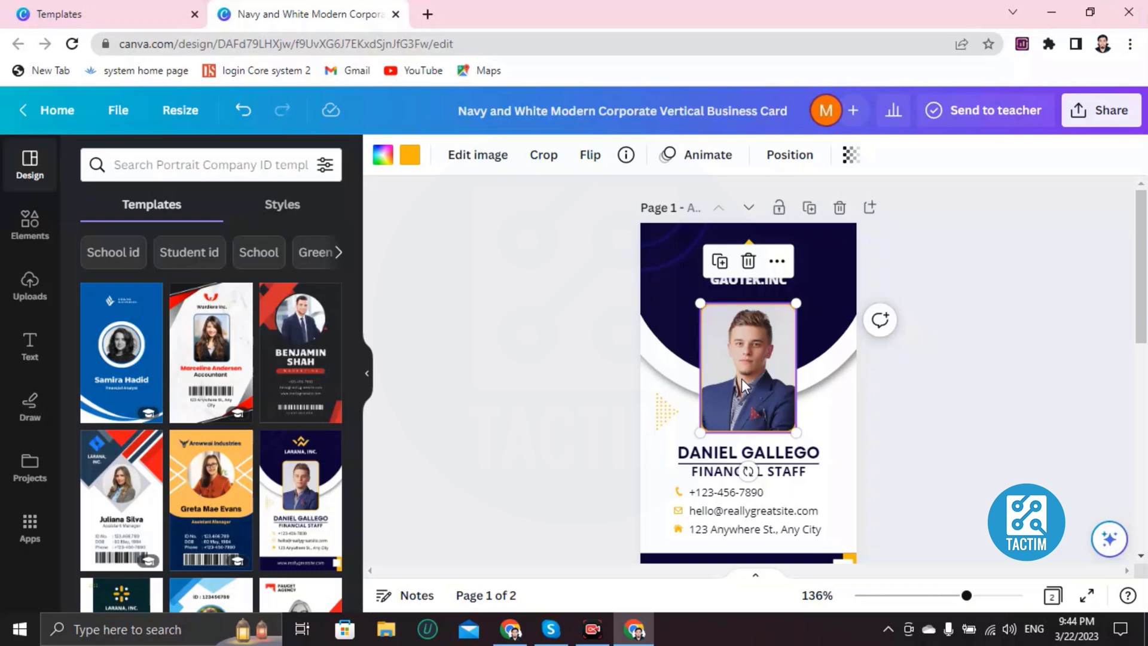
Step: Delete the template's man photo and show the Uploads panel
key(Delete)
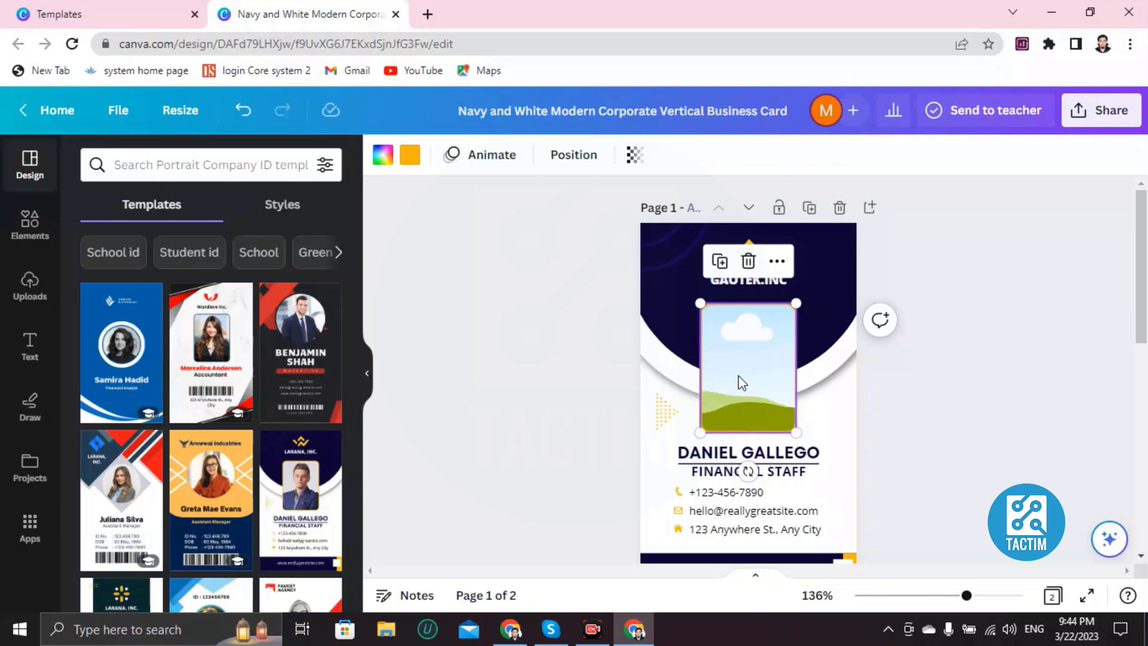
click(29, 292)
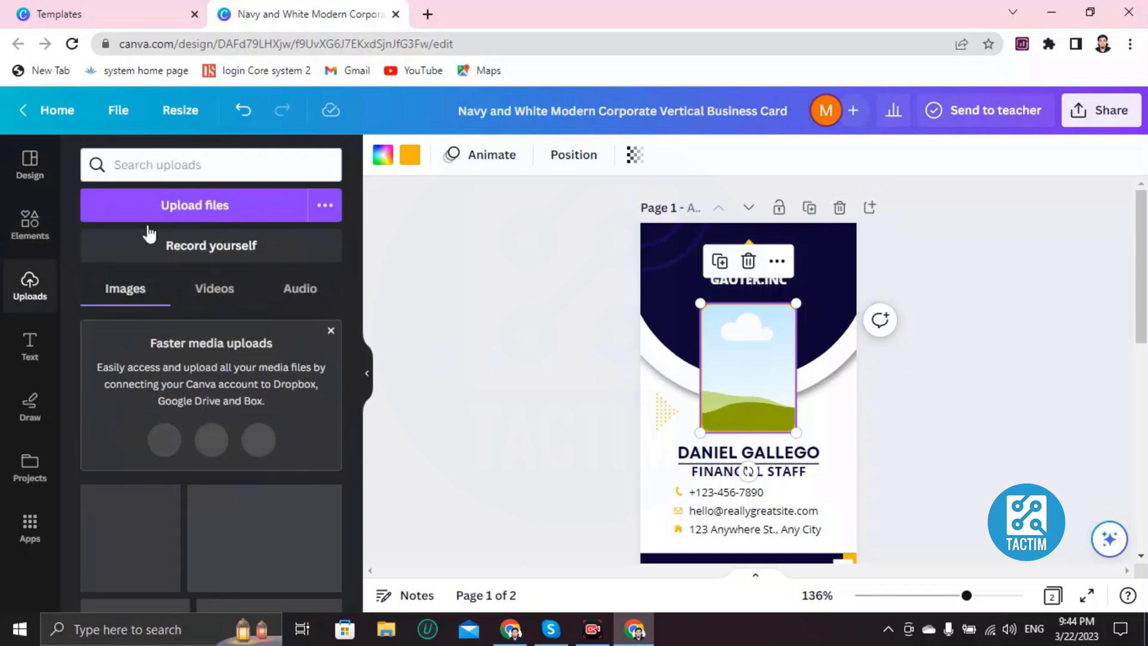
click(180, 207)
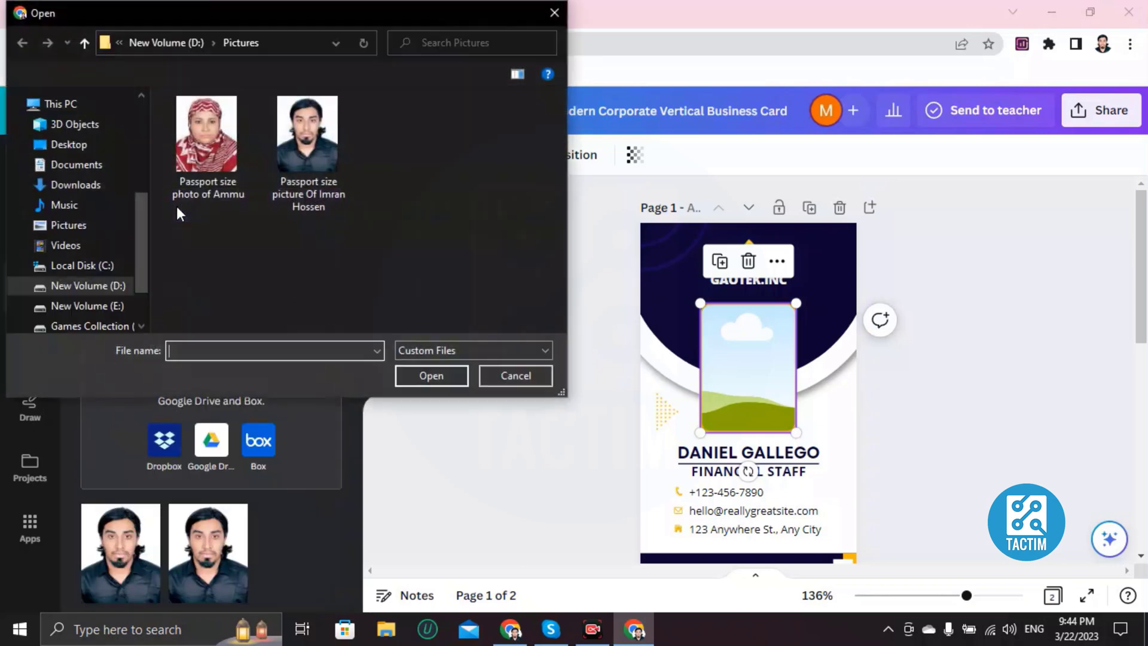
key(Escape)
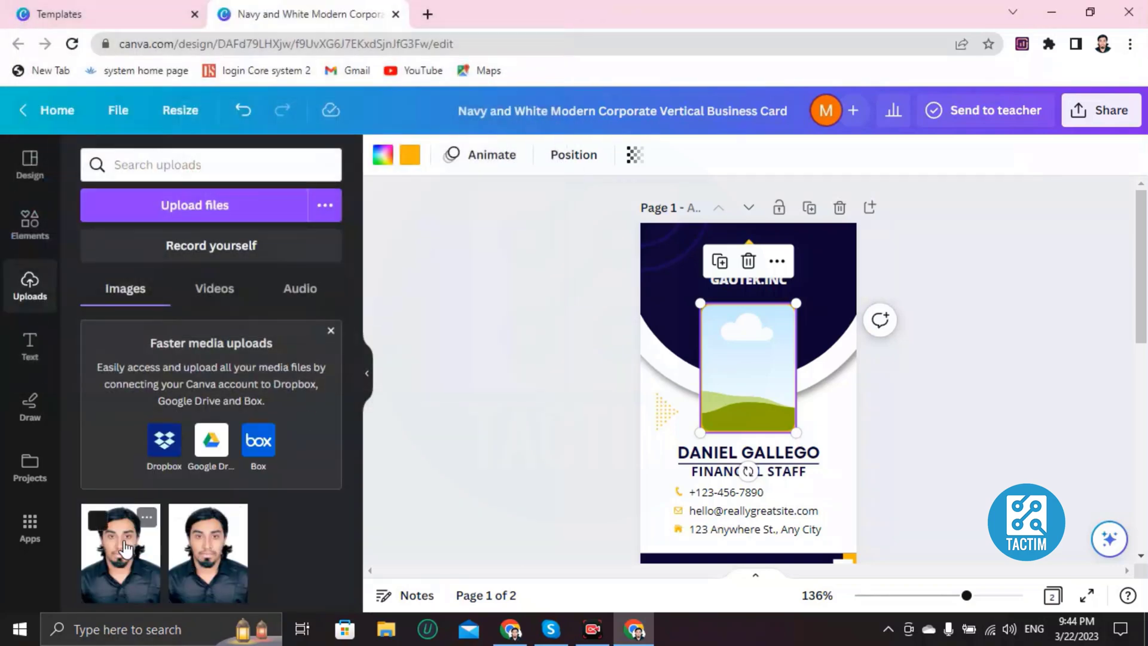
Step: Add the uploaded portrait, shrink it to about 23.6 by 29.6, and fit it into the photo frame
click(124, 562)
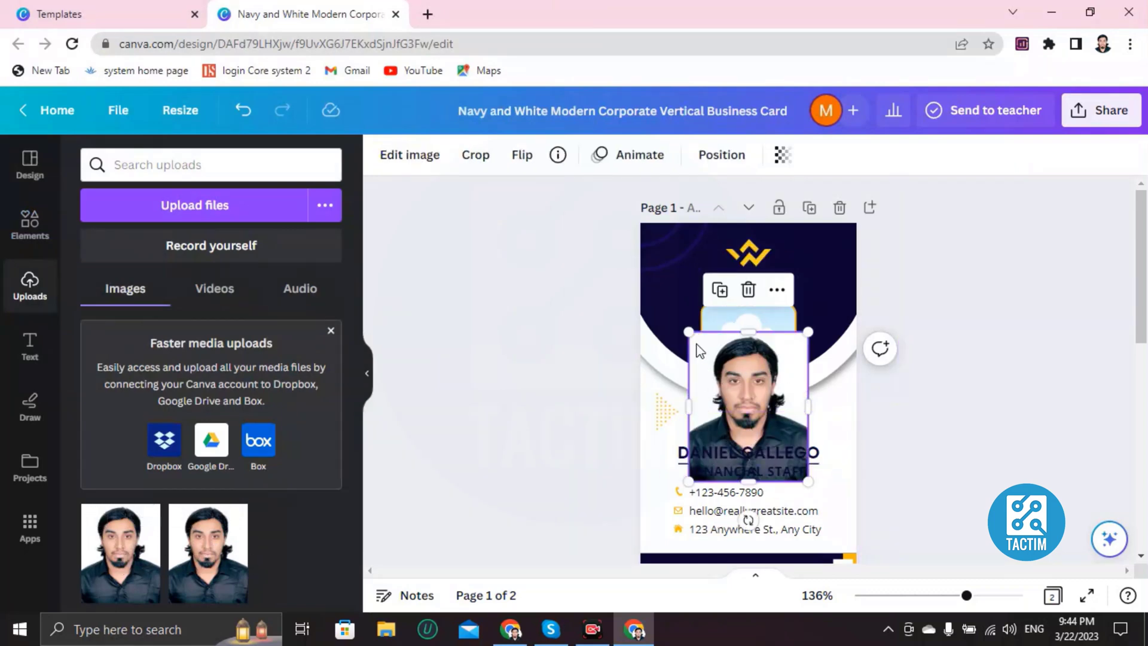
drag(689, 332, 707, 354)
drag(773, 445, 762, 383)
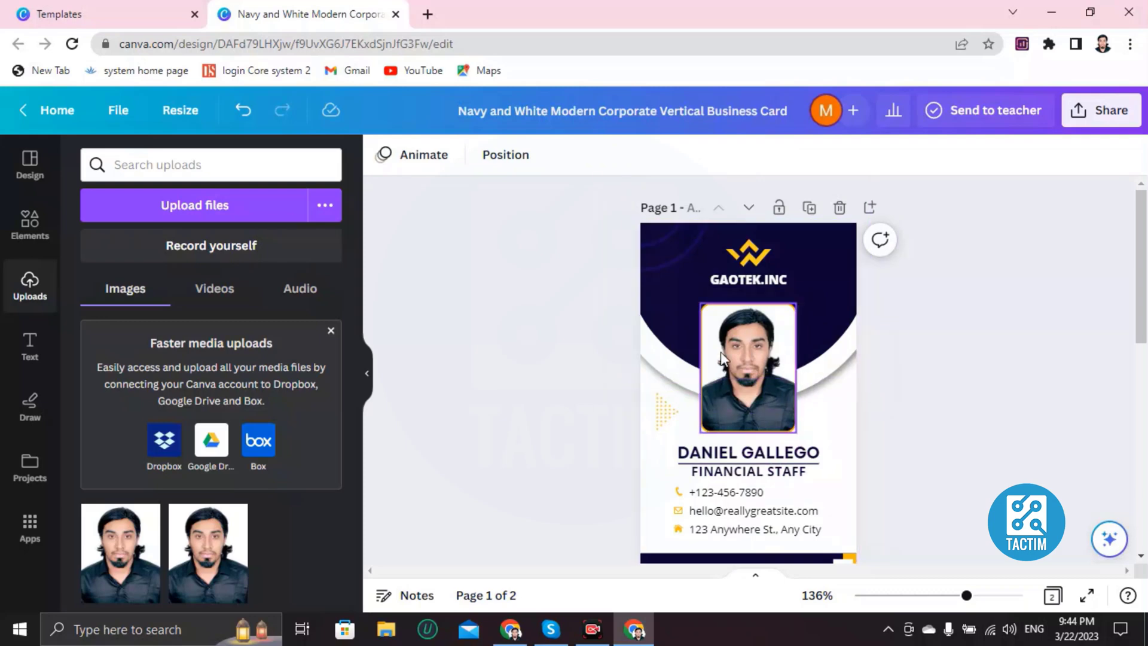
Step: Replace the sample name with the employee's full name
scroll(718, 358, down, 3)
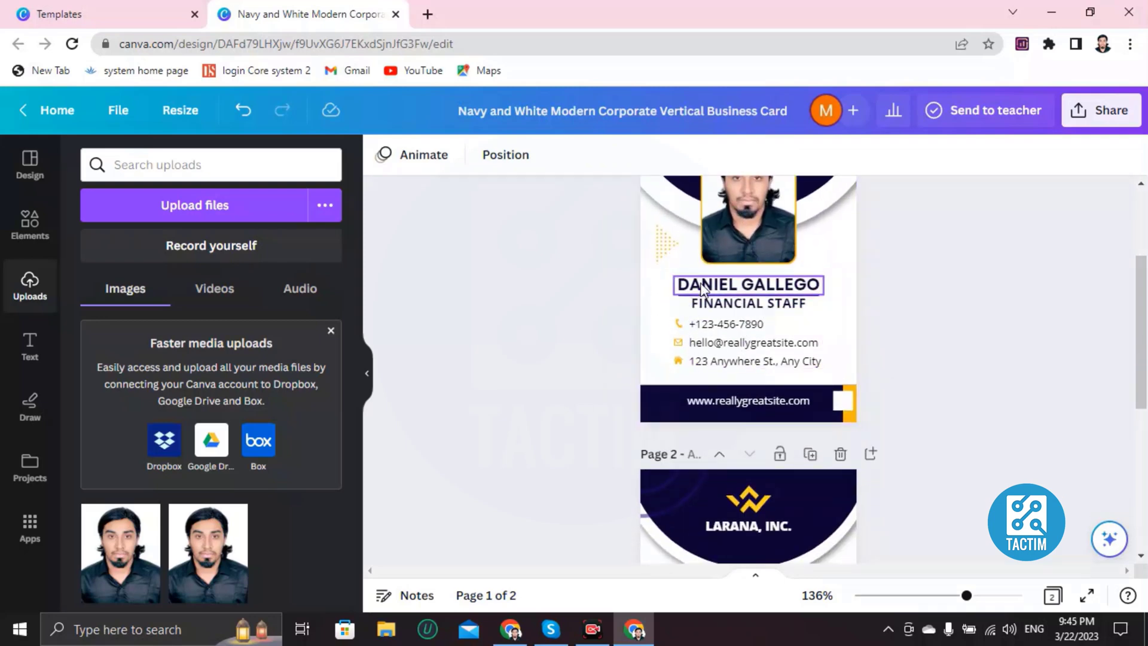
double_click(789, 287)
key(BackSpace)
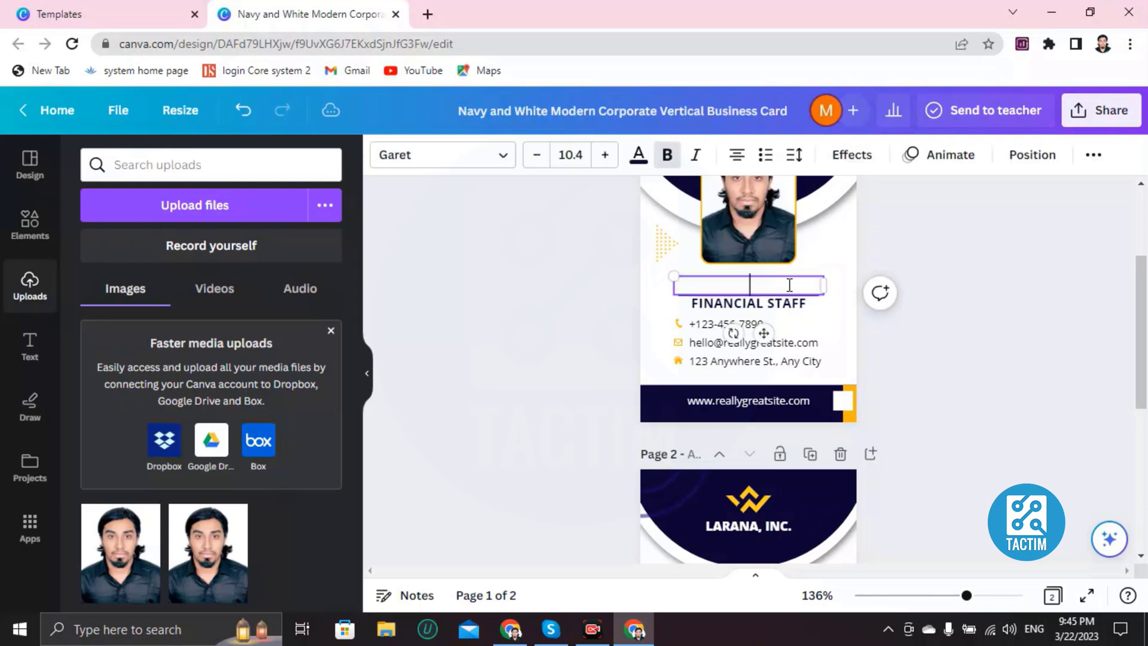
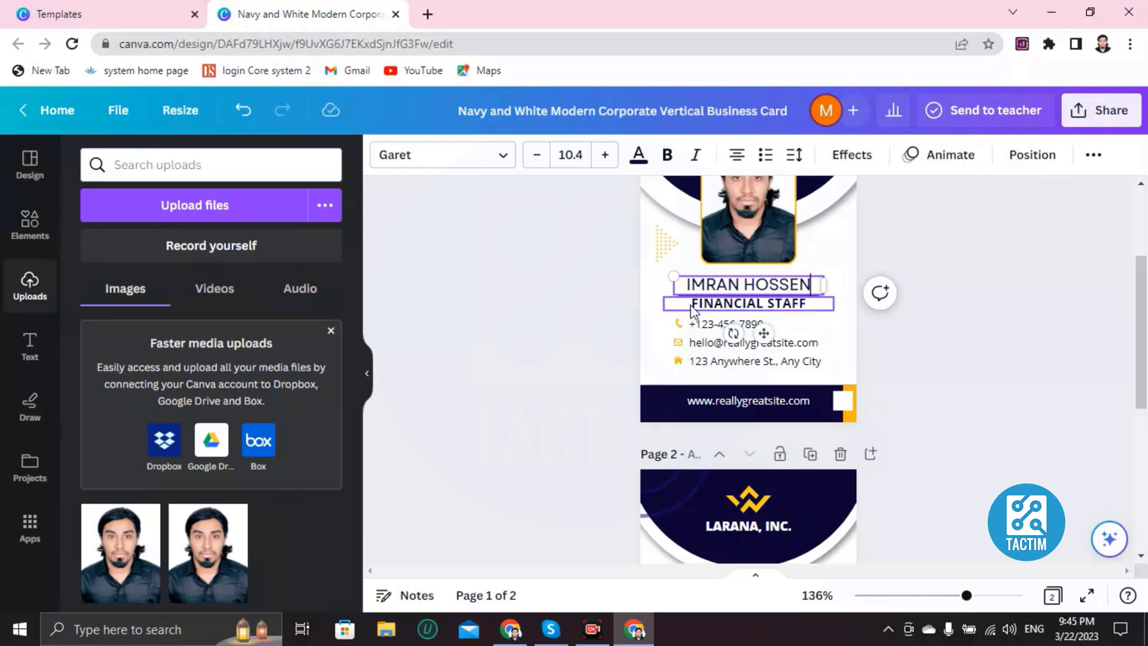
Step: Change the job title from FINANCIAL STAFF to HR
double_click(737, 307)
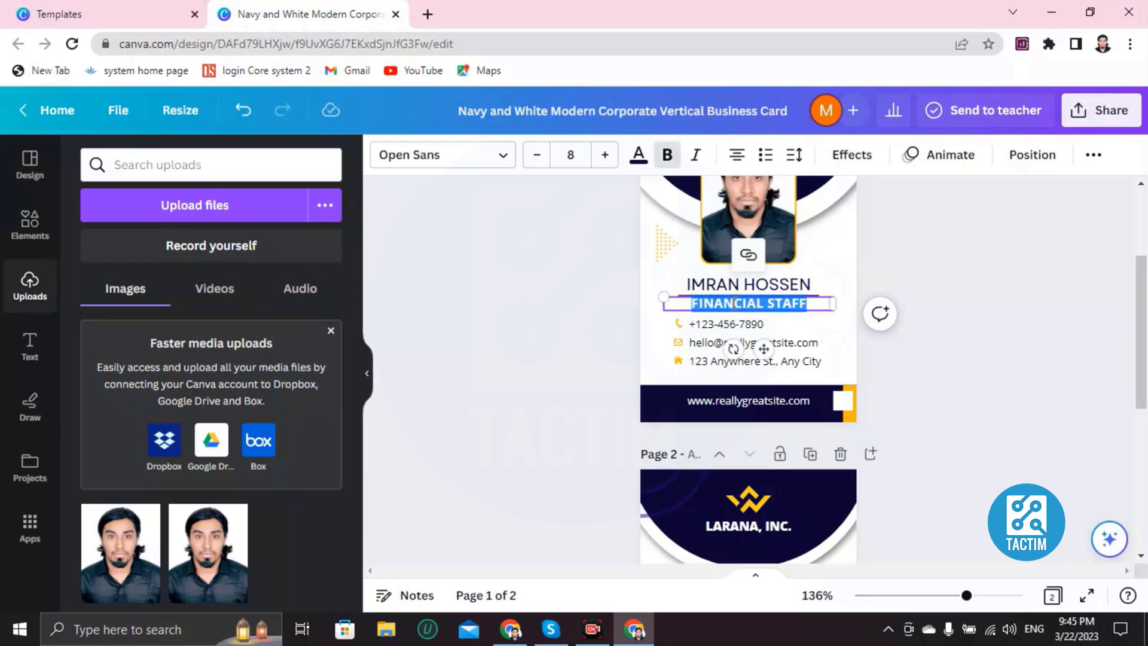
key(BackSpace)
text(HR)
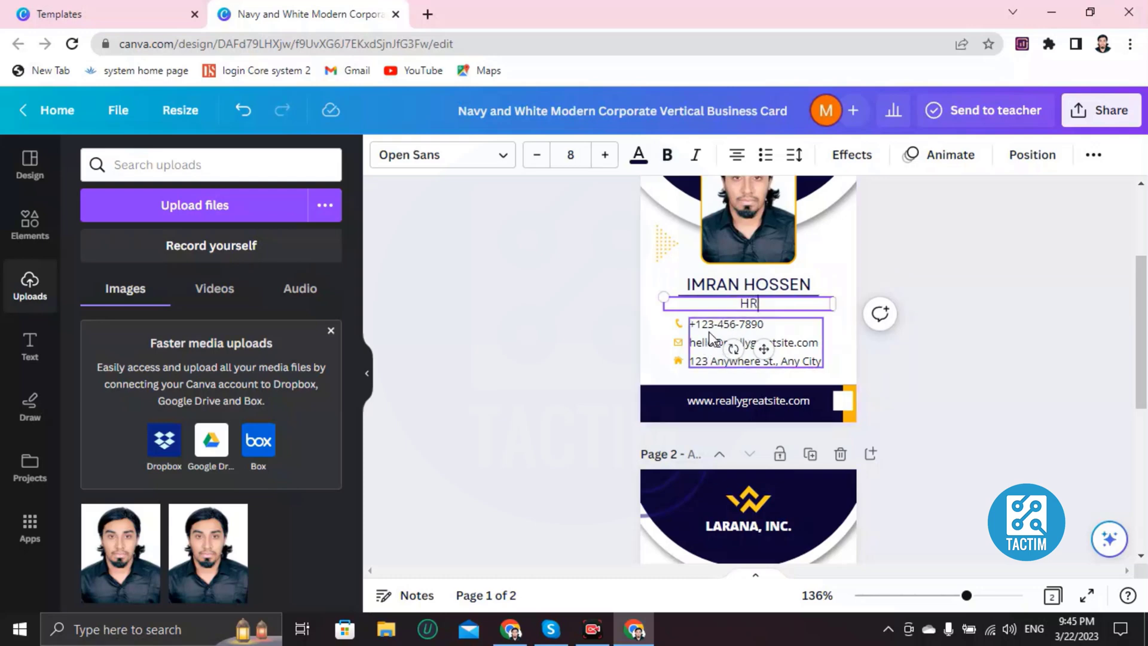
Step: Enter the employee's phone number in the contact block
click(760, 326)
double_click(760, 326)
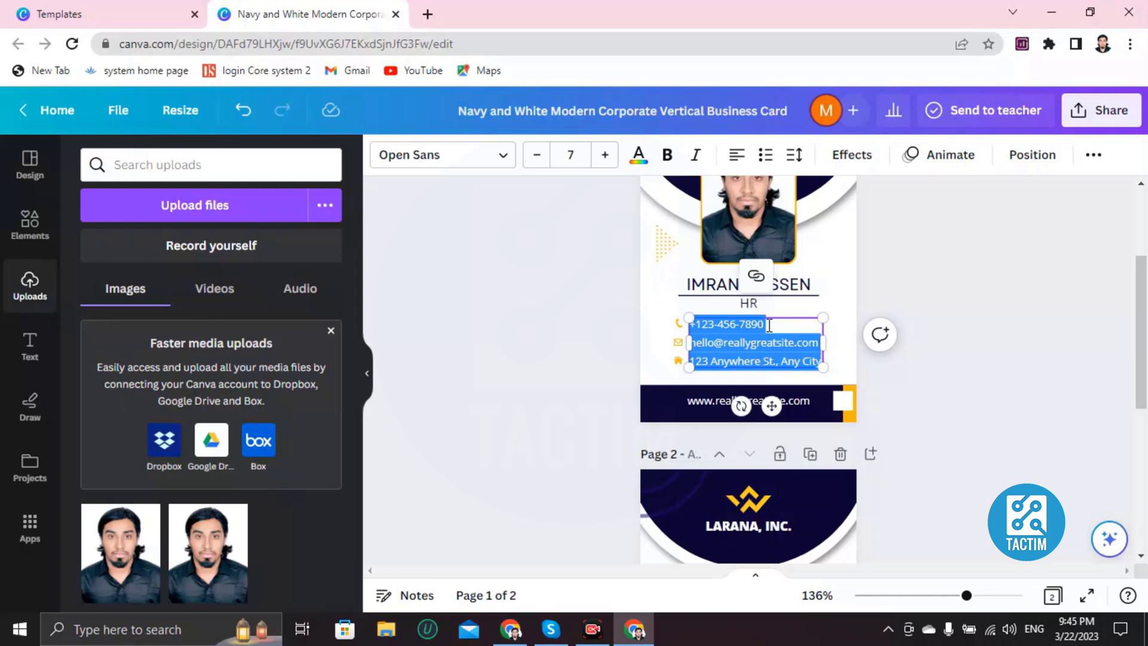
click(779, 322)
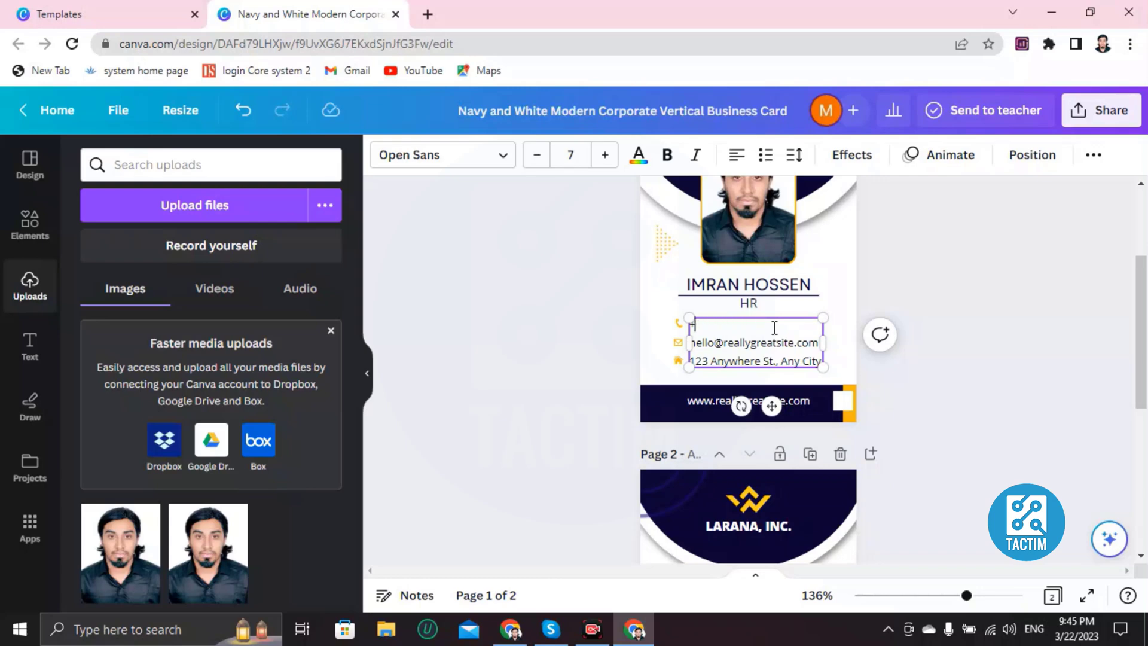
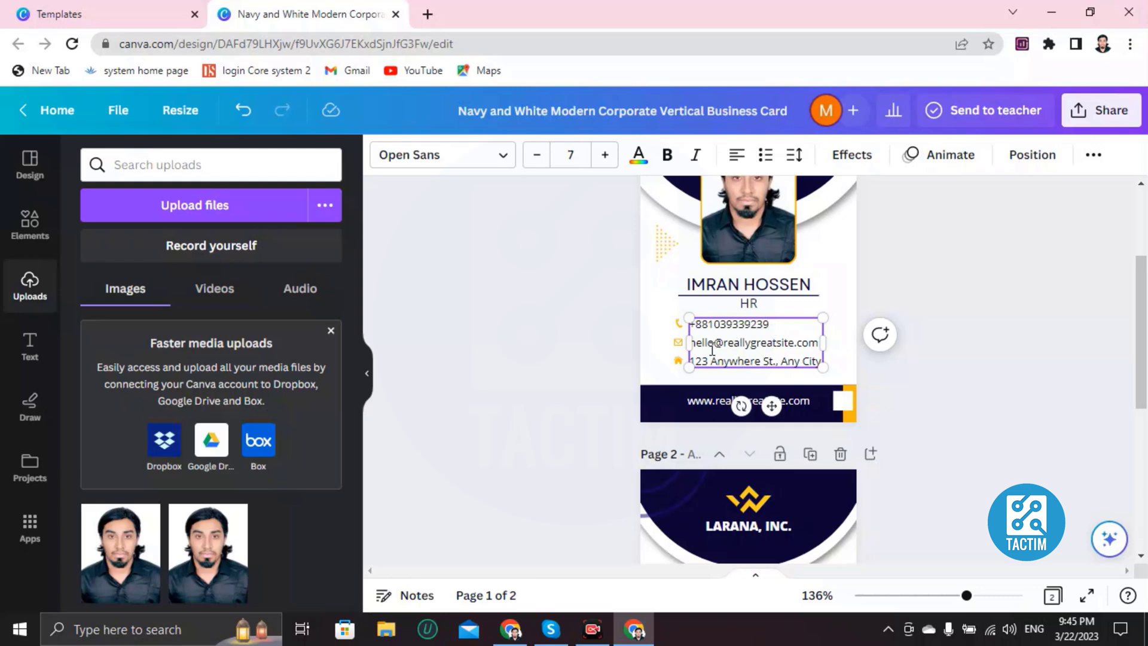
Step: Replace the sample e-mail with the employee's e-mail address
click(813, 341)
key(BackSpace)
key(BackSpace)
key(BackSpace)
key(BackSpace)
key(BackSpace)
key(BackSpace)
key(BackSpace)
key(BackSpace)
key(BackSpace)
key(BackSpace)
key(BackSpace)
key(BackSpace)
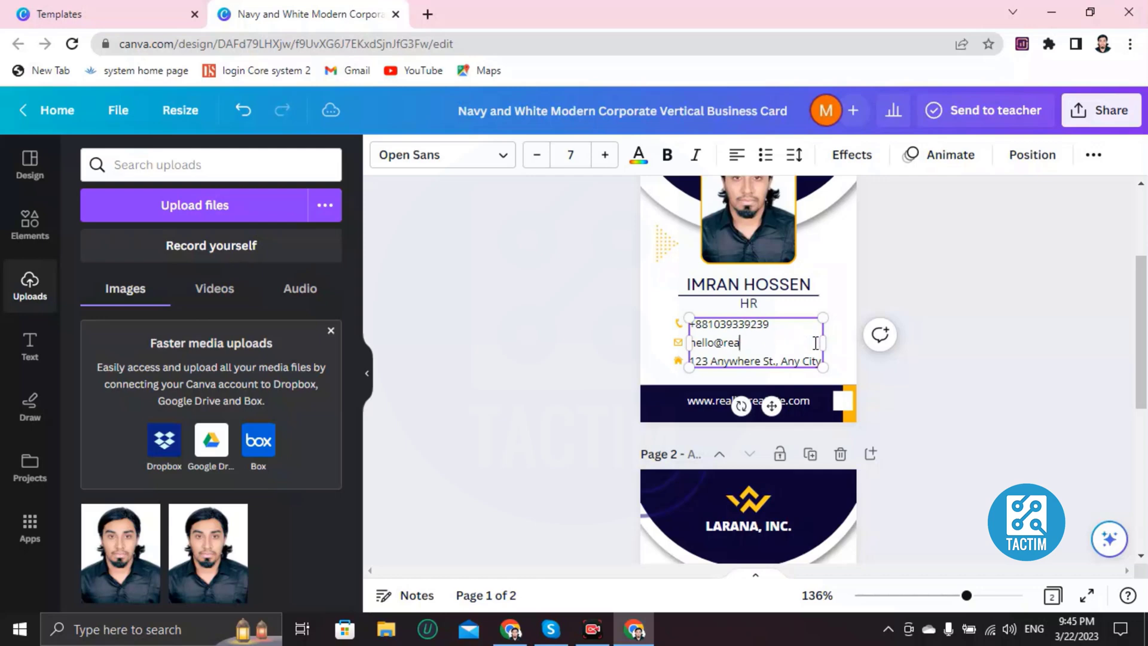
key(BackSpace)
key(BackSpace)
key(BackSpace)
text(WD)
key(BackSpace)
key(BackSpace)
key(BackSpace)
key(BackSpace)
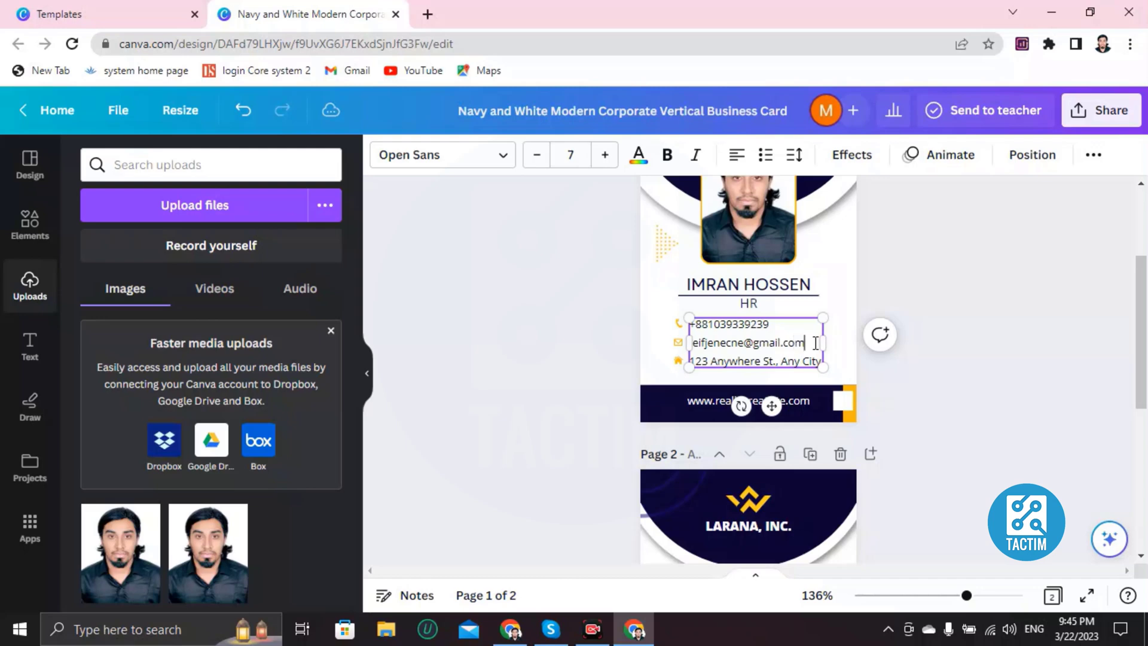
Step: Replace the sample street address with the employee's city and country
double_click(718, 363)
click(718, 362)
key(Delete)
key(Delete)
key(Delete)
key(Delete)
key(Delete)
key(Delete)
key(Delete)
key(Delete)
key(Delete)
key(Delete)
key(Delete)
key(Delete)
key(Delete)
key(Delete)
key(BackSpace)
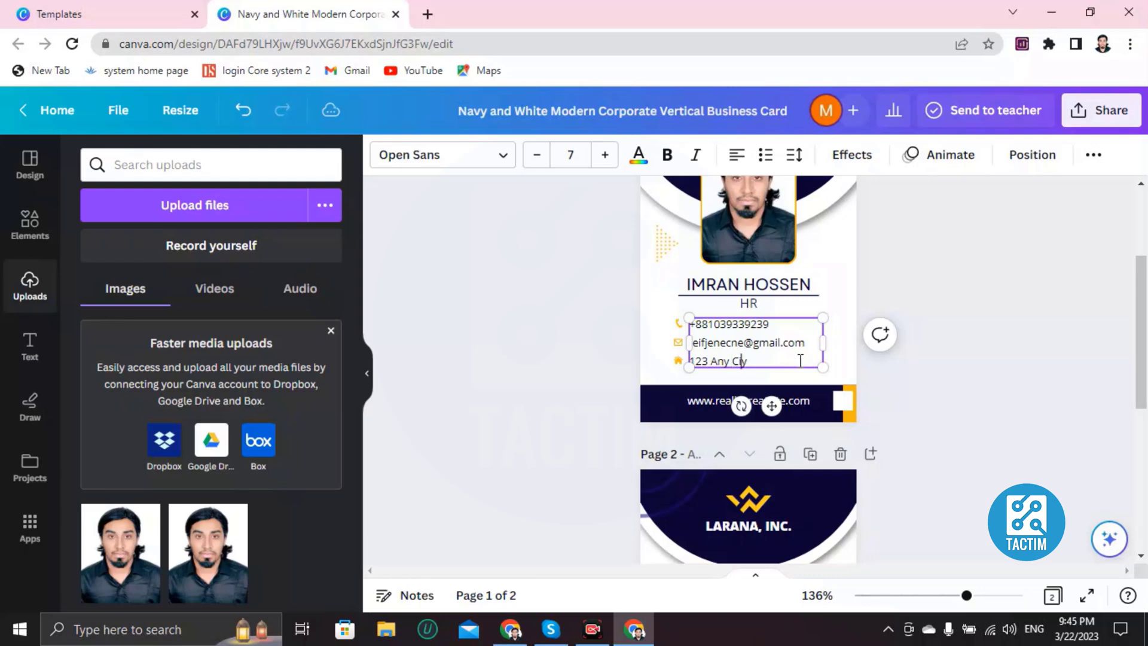
key(BackSpace)
key(BackSpace)
key(BackSpace)
key(BackSpace)
text(Dhaka, Banglad)
scroll(760, 397, down, 2)
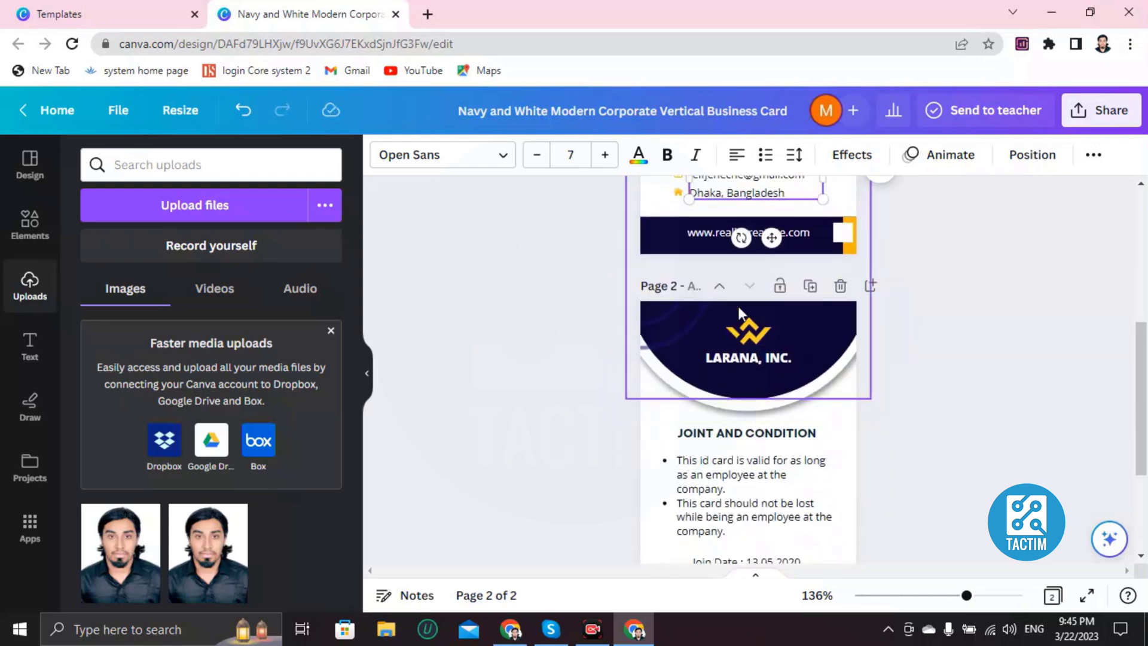
scroll(722, 274, up, 1)
double_click(707, 320)
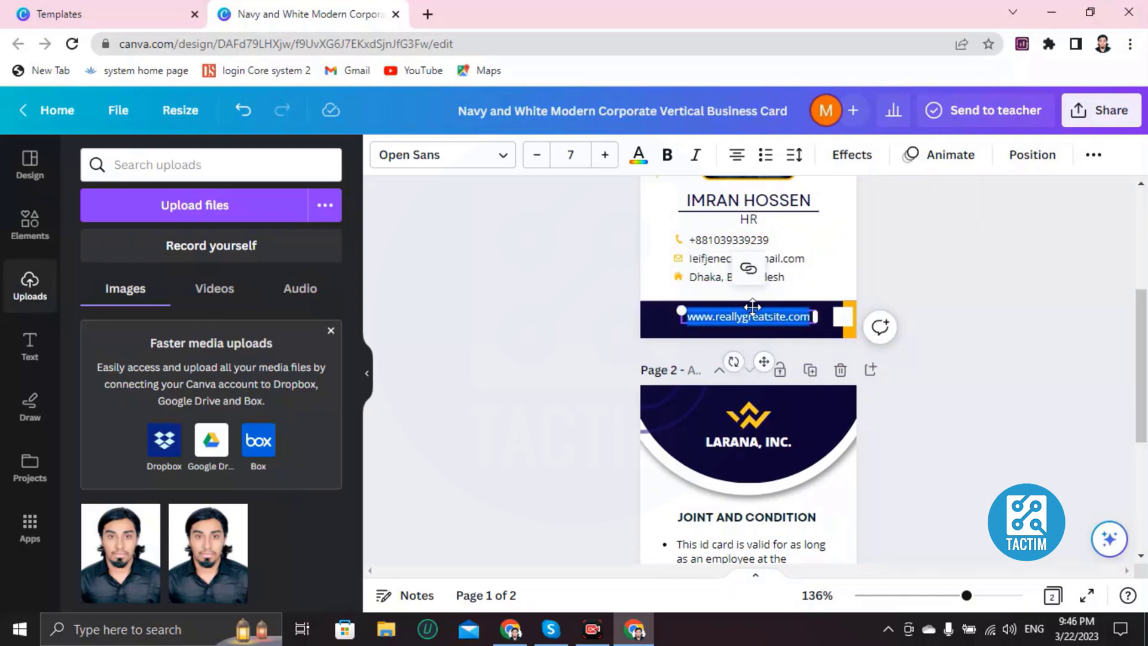
key(BackSpace)
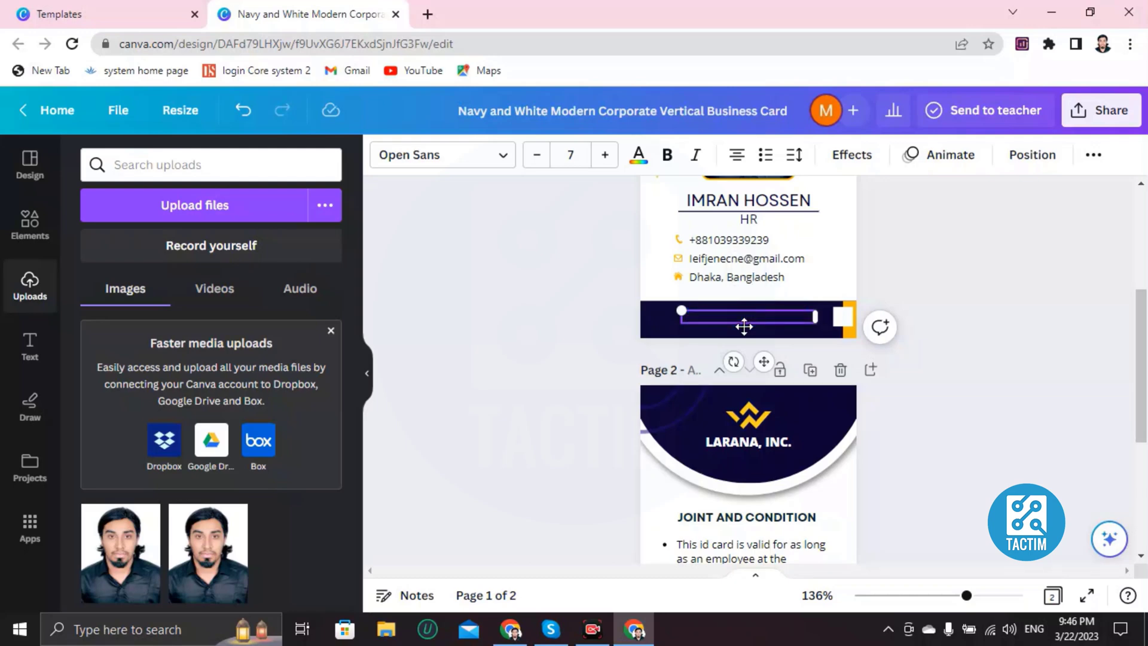
text(www.gaotek.com)
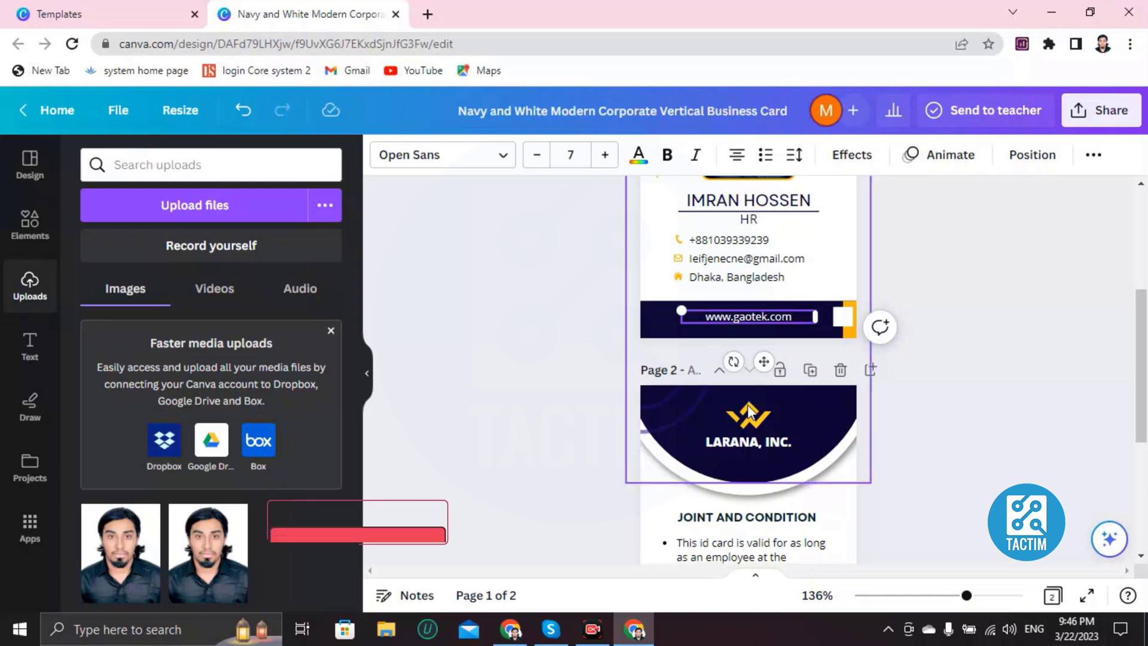
Step: Rename the back-side company name from LARANA, INC. to GAOTEK
scroll(748, 411, down, 3)
double_click(733, 277)
key(BackSpace)
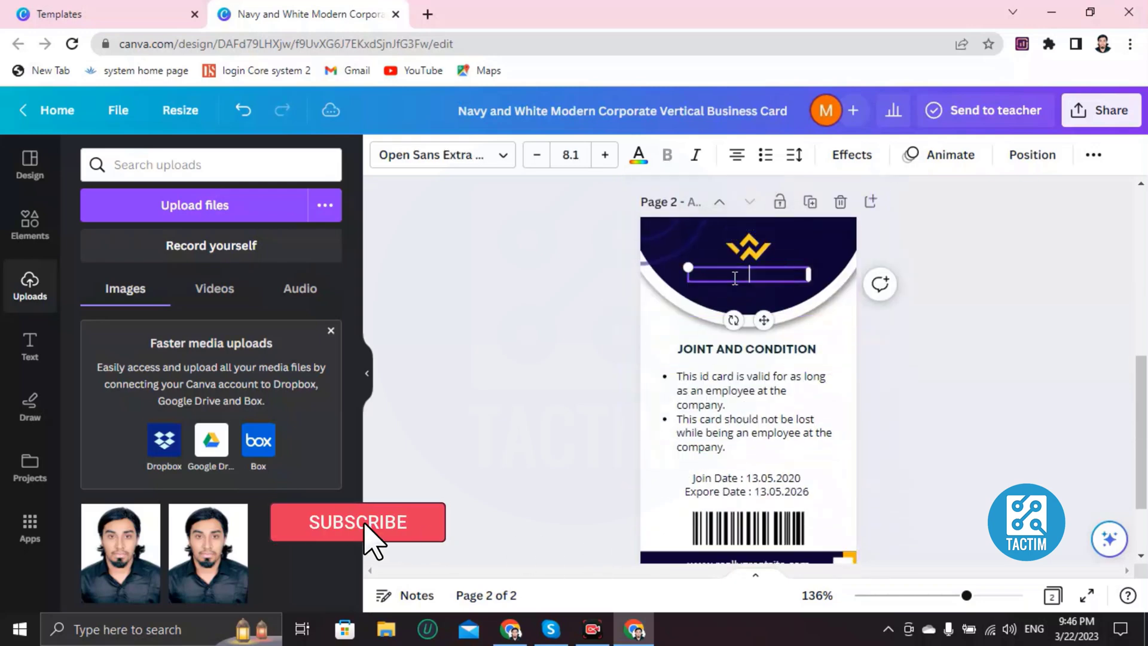
text(GAOTEK)
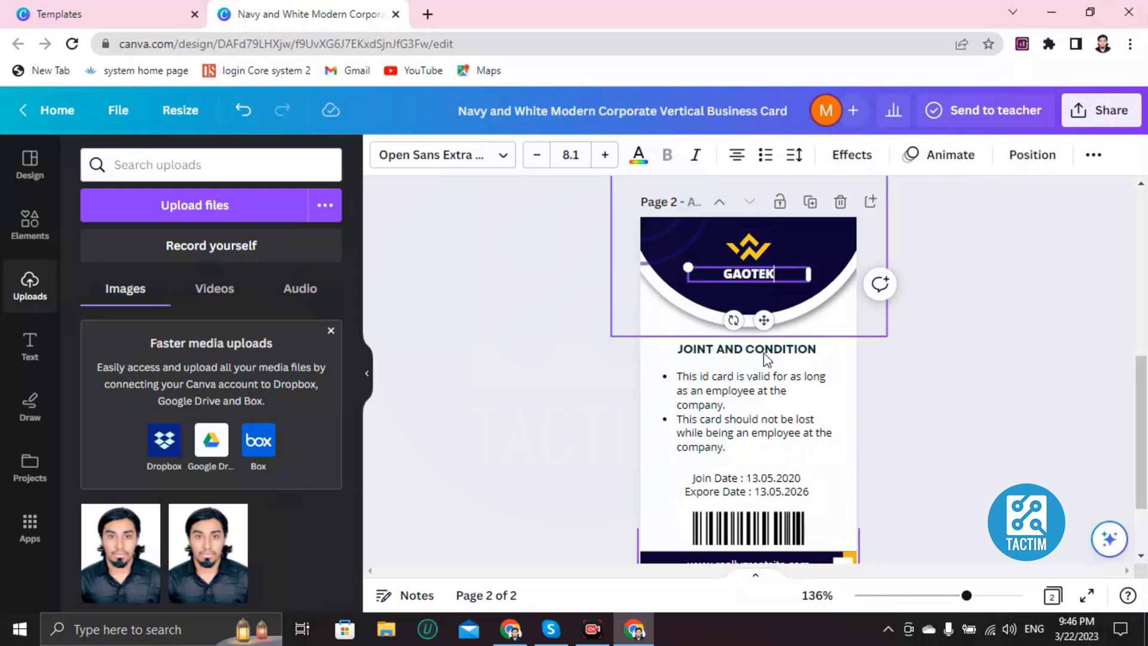
scroll(704, 303, down, 2)
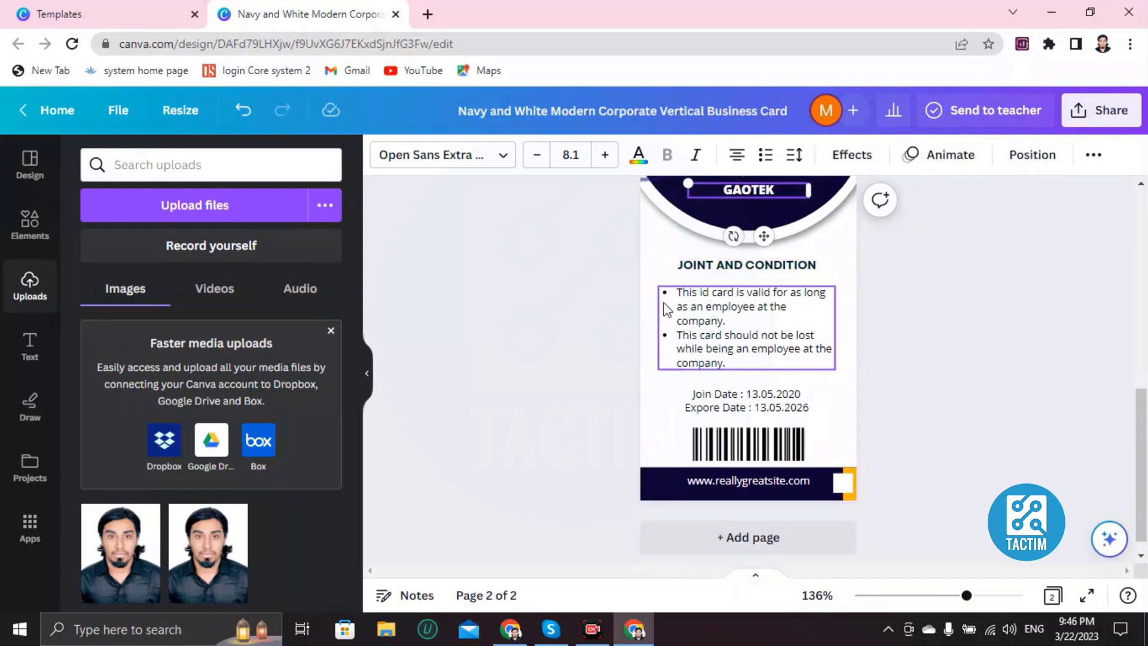
scroll(748, 343, down, 1)
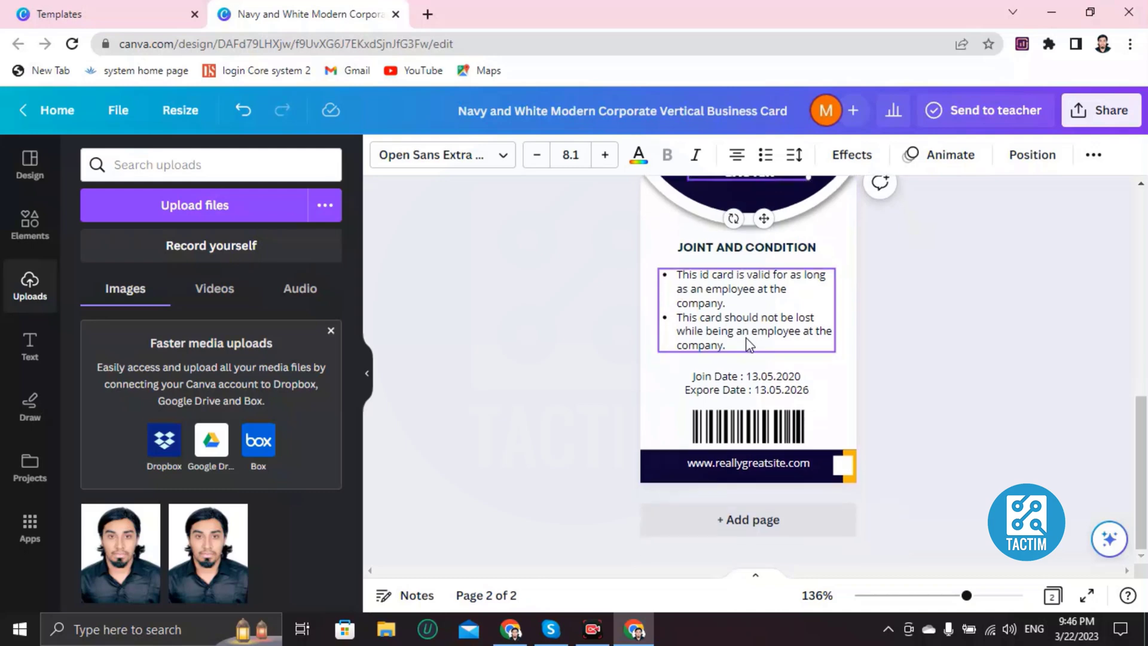
Step: Set Join Date to 1-1-2023 and Expore Date to 12-12-2034 on the card back
click(808, 383)
click(807, 380)
click(805, 377)
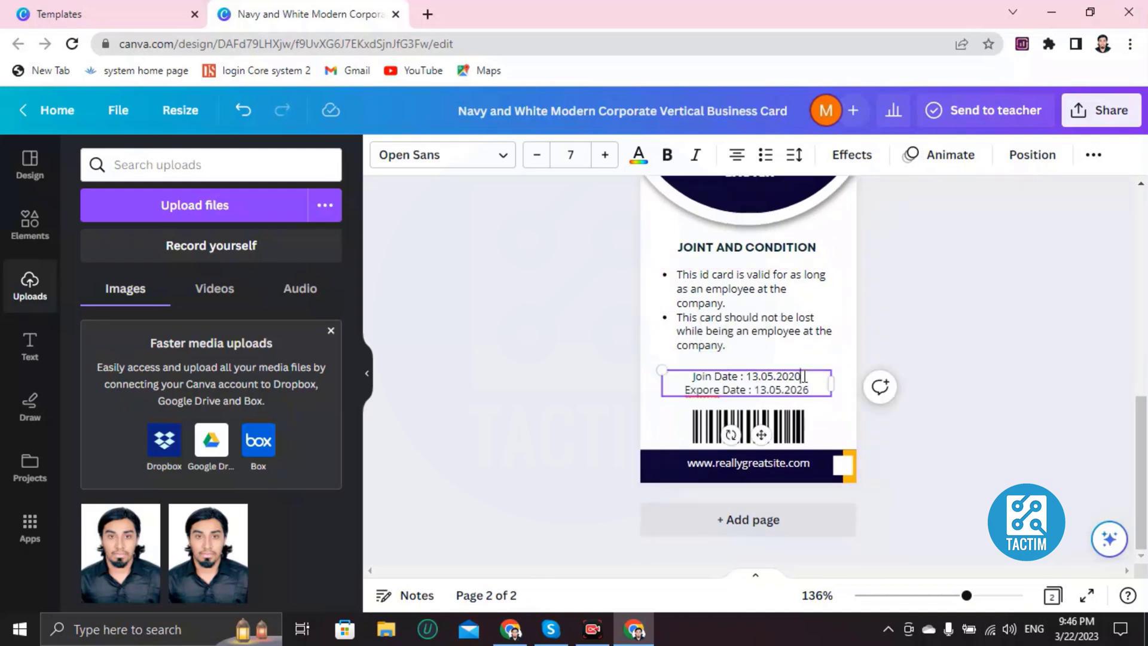
key(BackSpace)
key(BackSpace)
key(BackSpace)
key(BackSpace)
key(BackSpace)
key(BackSpace)
key(BackSpace)
key(BackSpace)
key(BackSpace)
key(BackSpace)
text(1-1-2023)
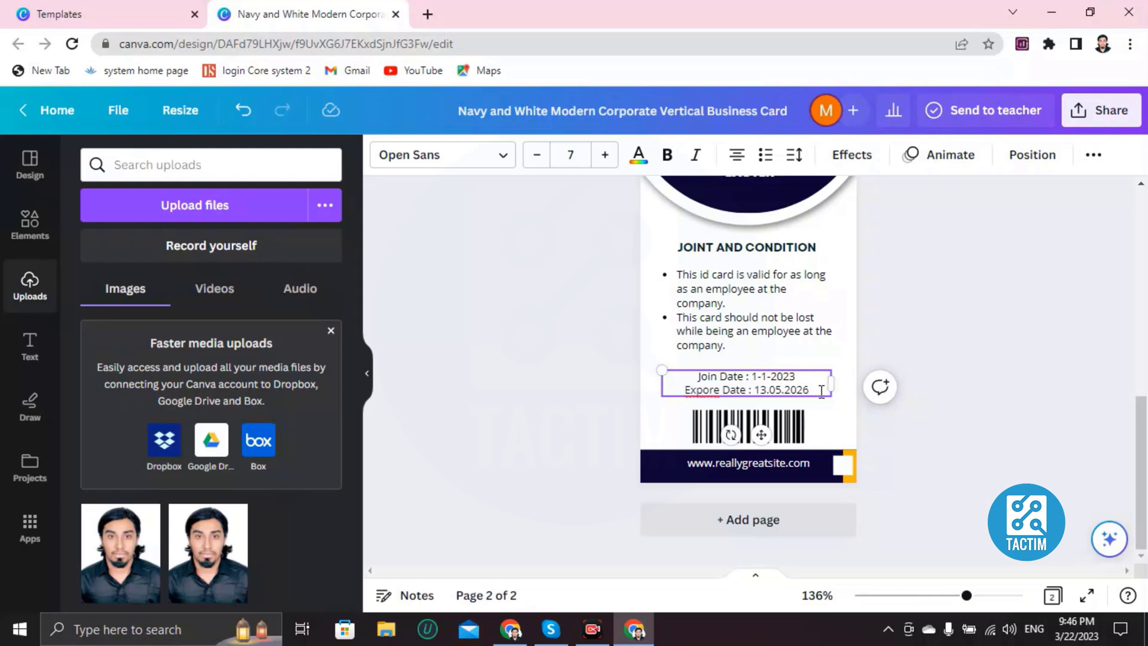
key(BackSpace)
key(BackSpace)
key(BackSpace)
key(BackSpace)
key(BackSpace)
key(BackSpace)
key(BackSpace)
key(BackSpace)
key(BackSpace)
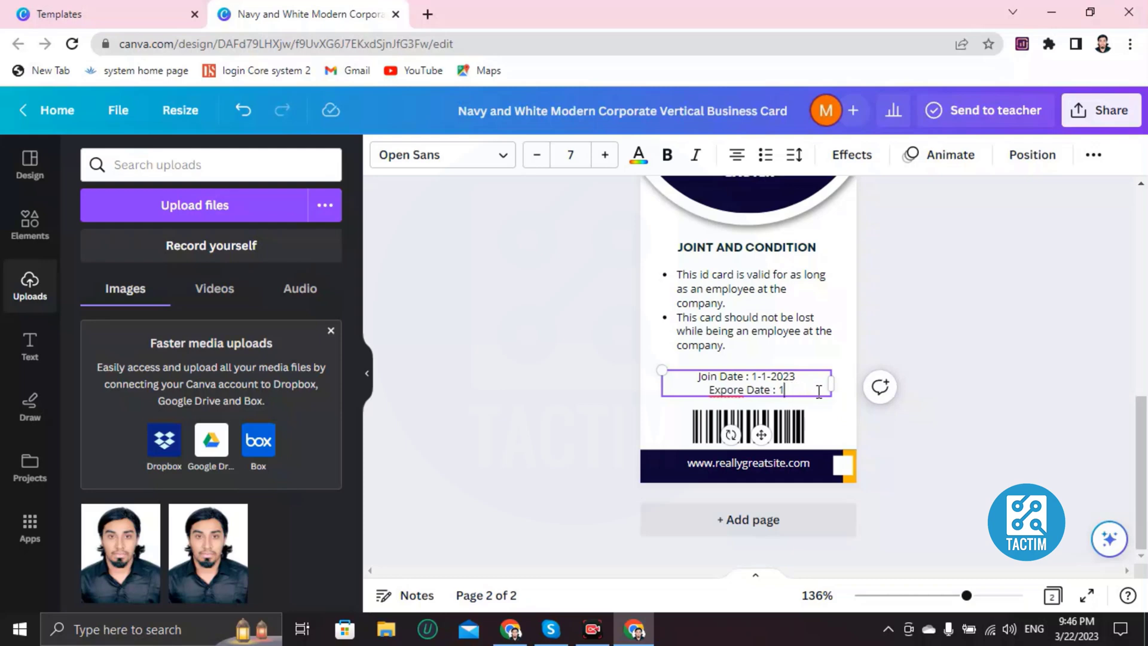
text(2-12-20)
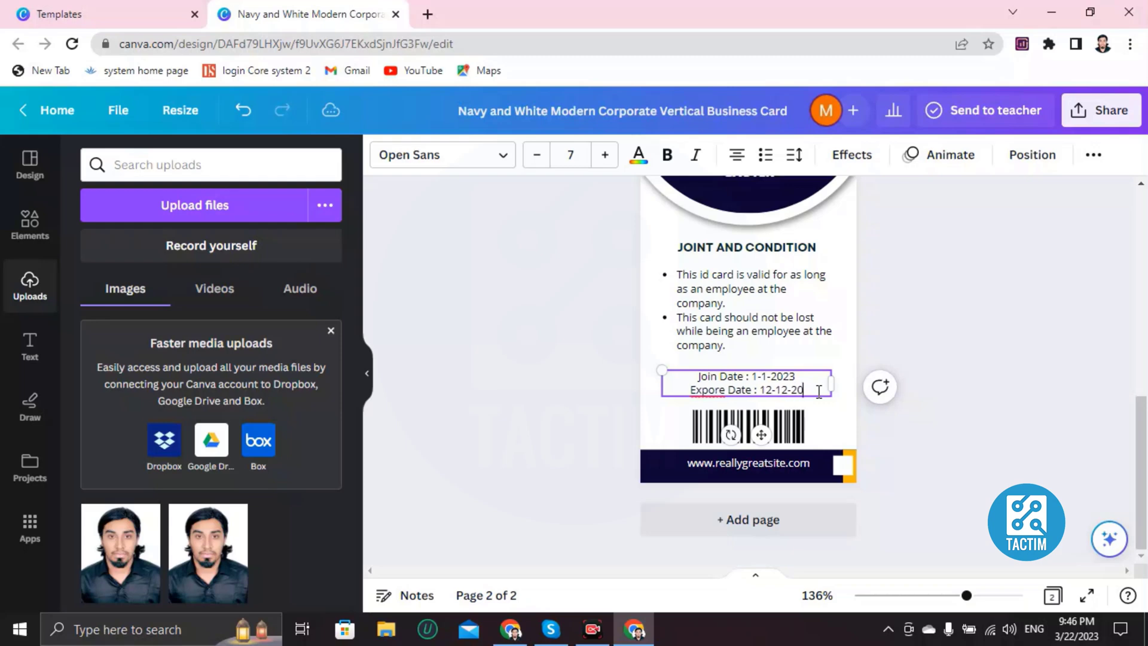
text(4)
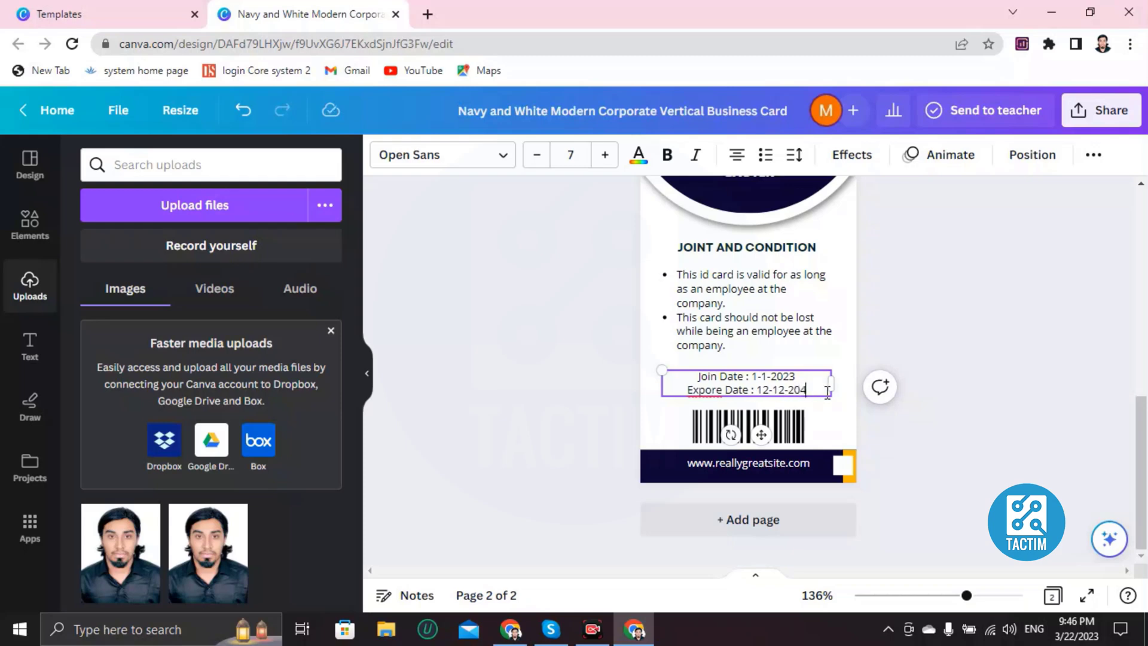
key(BackSpace)
text(04)
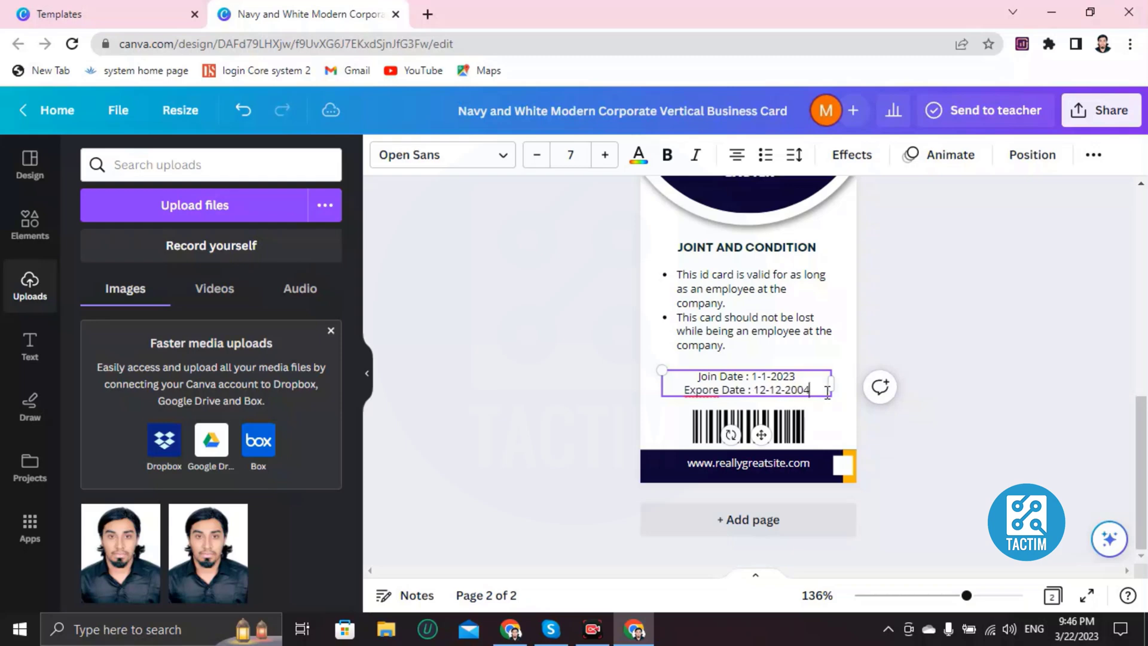
key(BackSpace)
key(BackSpace)
text(34)
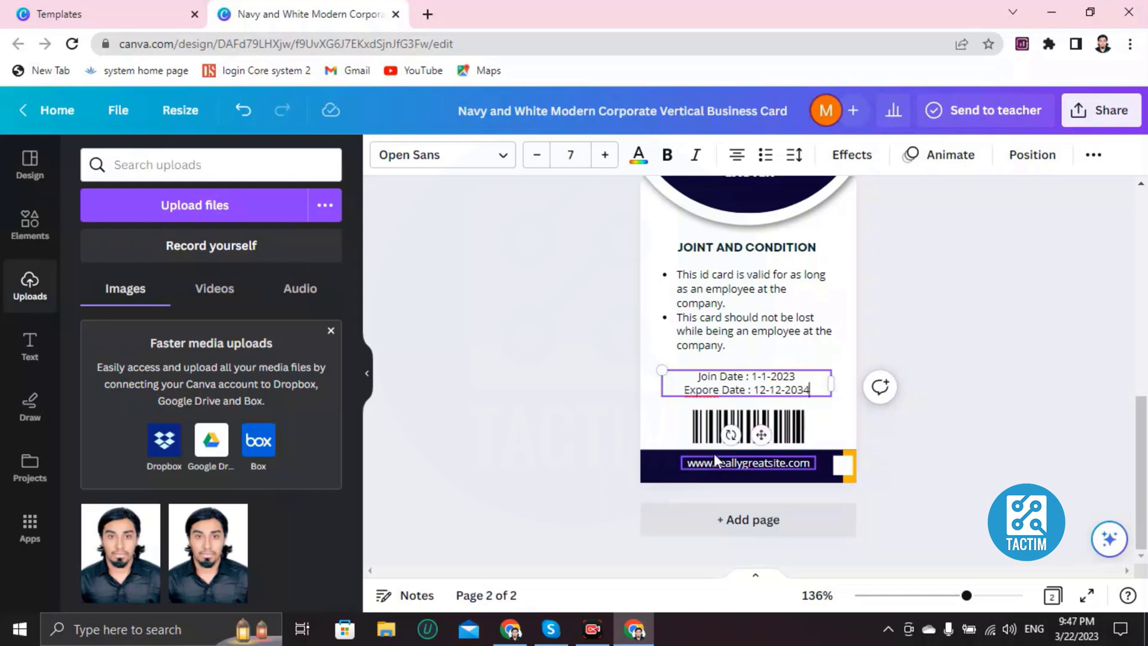
Step: Delete the barcode and replace the footer website with placeholder text 'JECKENCKNECKN'
click(715, 435)
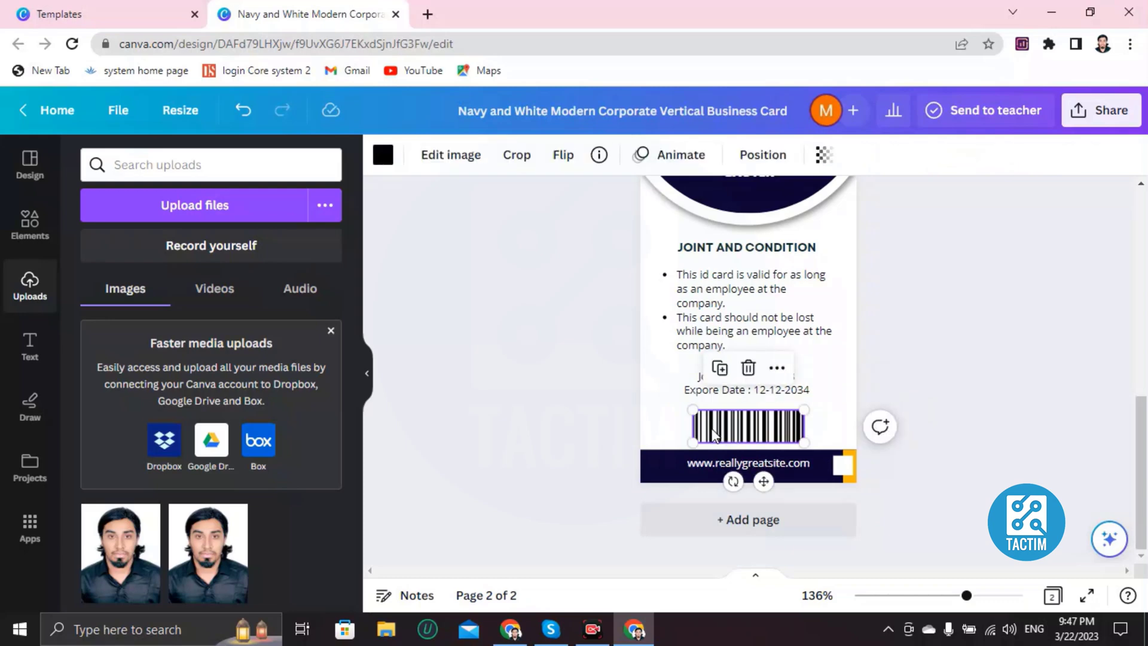
key(Delete)
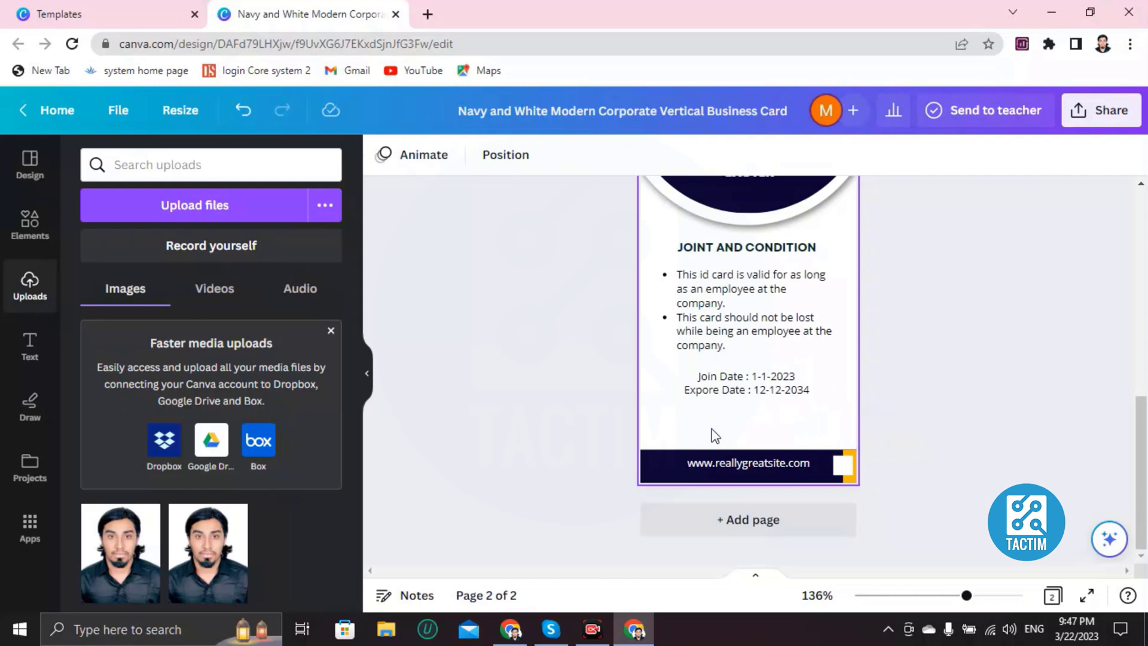
double_click(762, 459)
key(BackSpace)
text(JECKENCKNECKN)
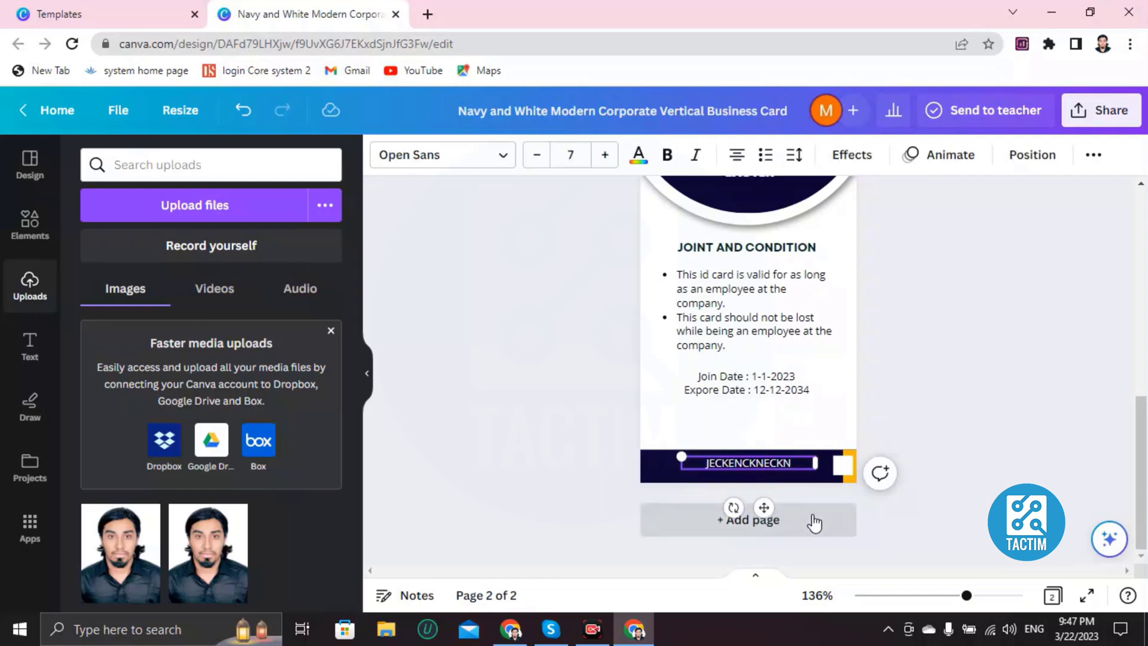
Step: Review the card back and dismiss the context menu on the bottom strip
scroll(814, 519, up, 7)
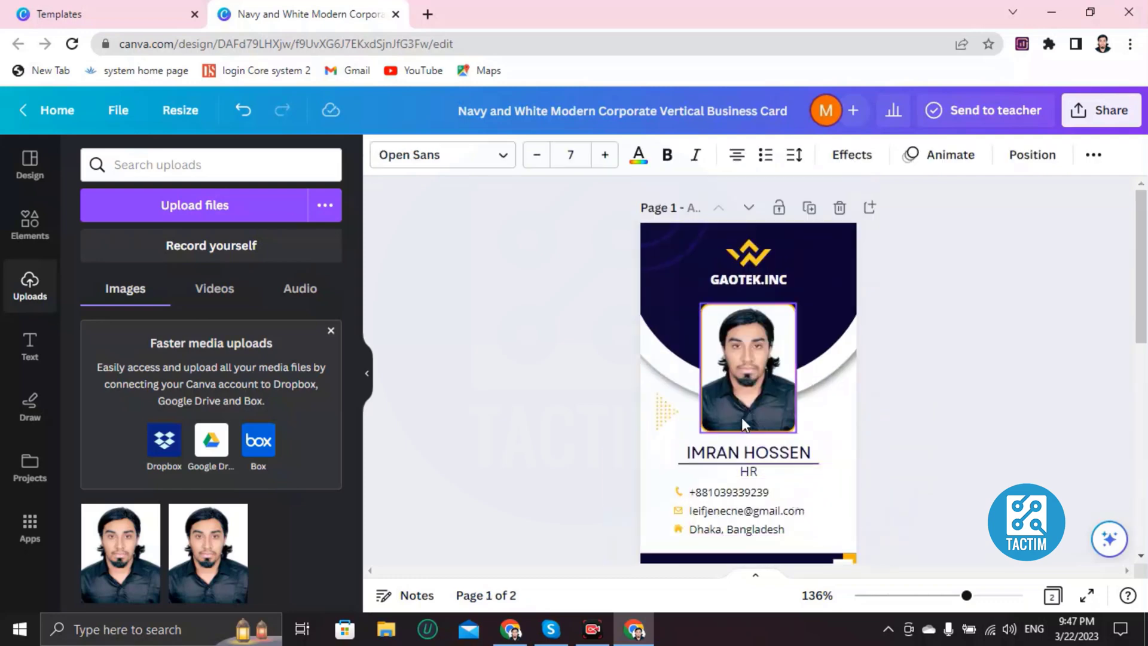
scroll(743, 419, down, 5)
scroll(744, 433, up, 5)
scroll(748, 435, down, 5)
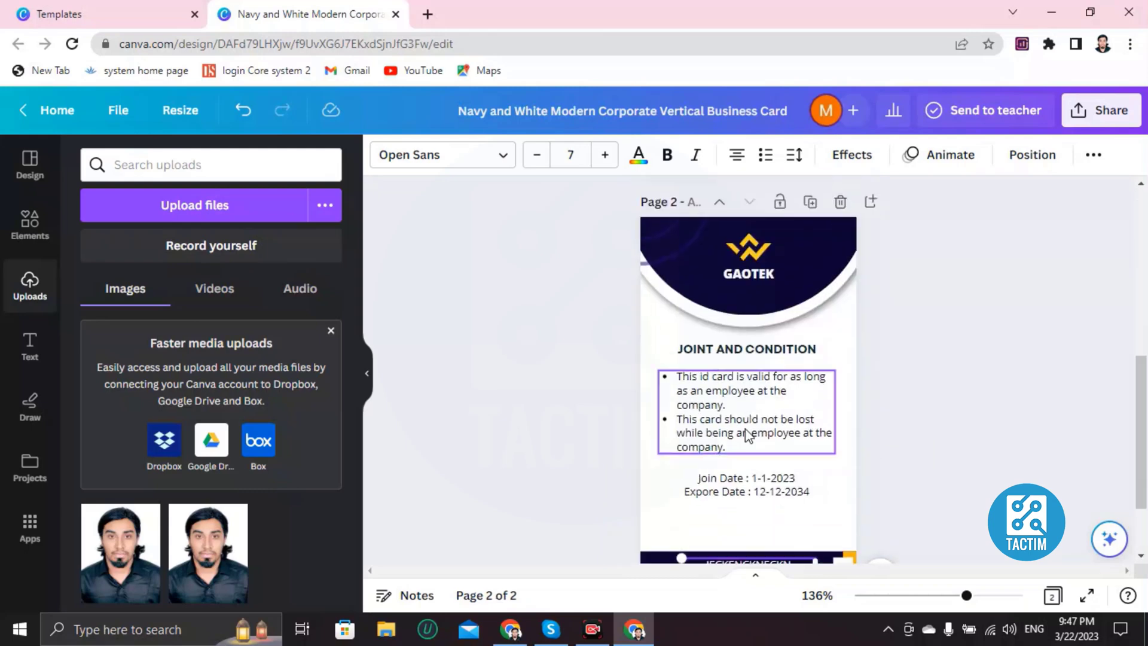
scroll(748, 435, up, 5)
right_click(745, 432)
click(594, 394)
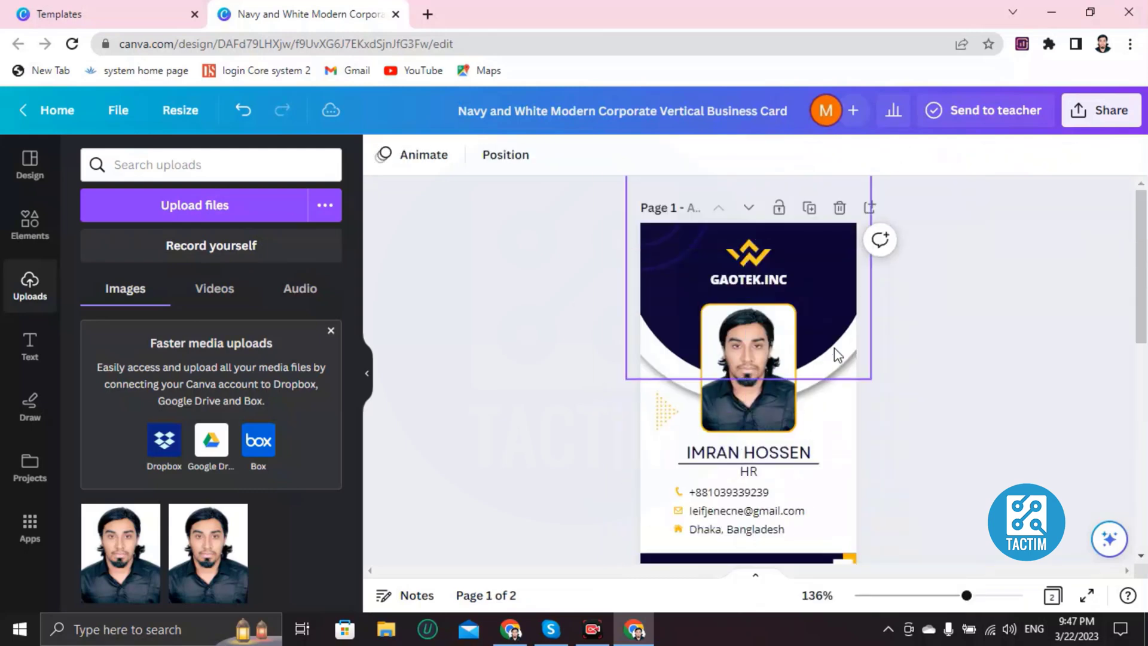
Step: Open Share for the ID card and enter the recipient's e-mail address as a collaborator with Edit access
click(1099, 123)
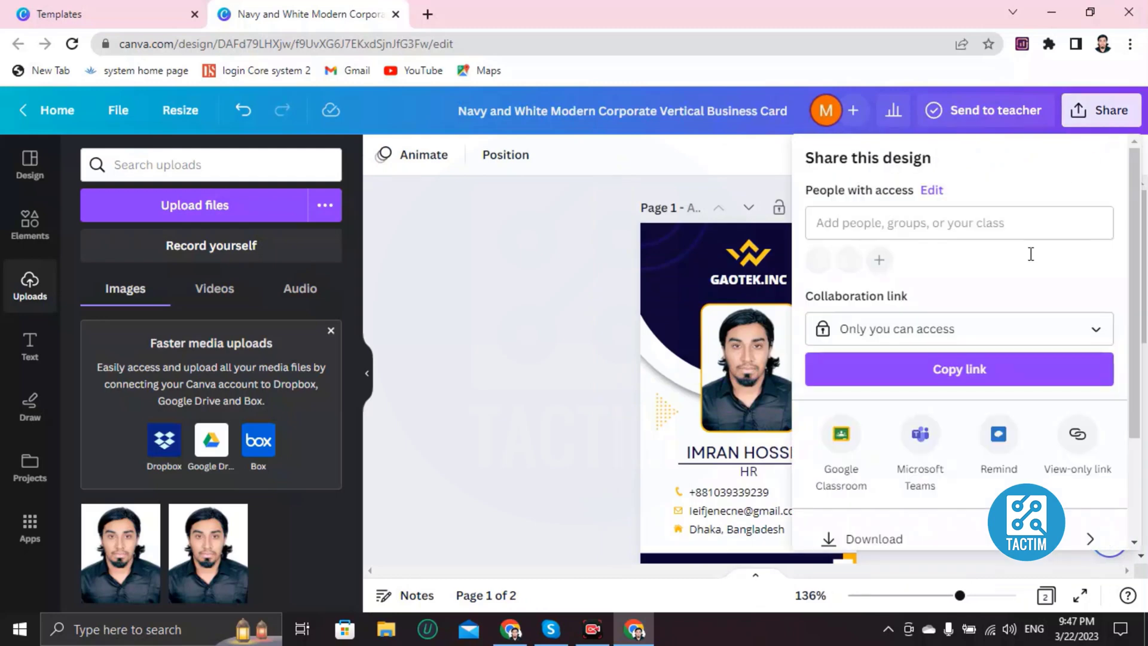
scroll(927, 353, down, 3)
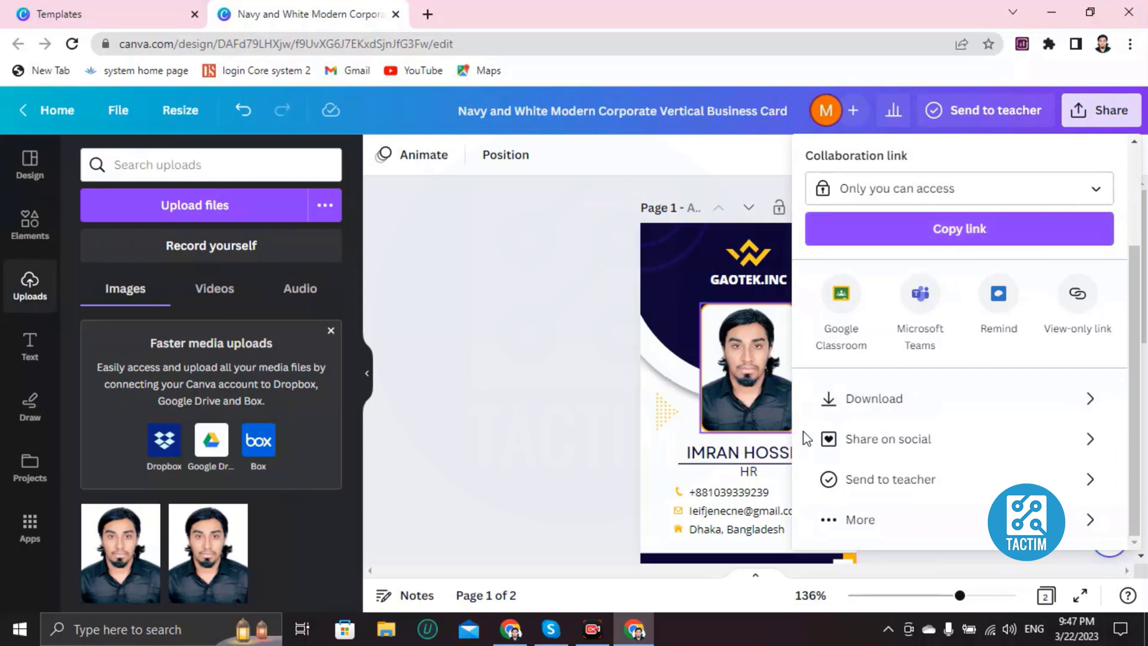
scroll(820, 397, up, 3)
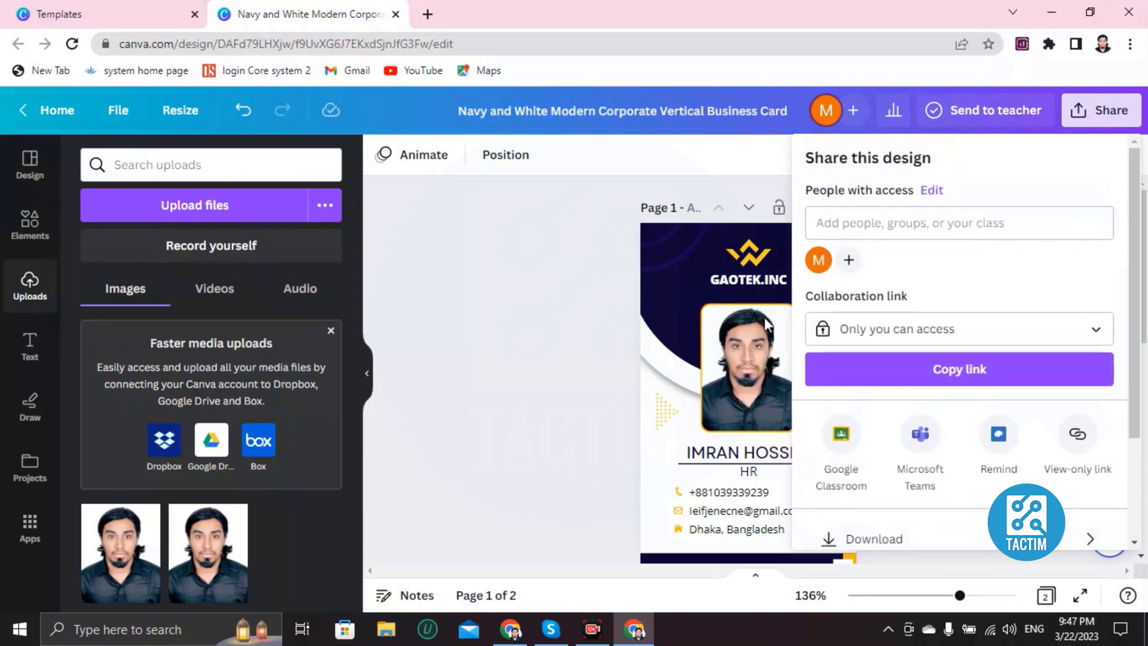
click(868, 219)
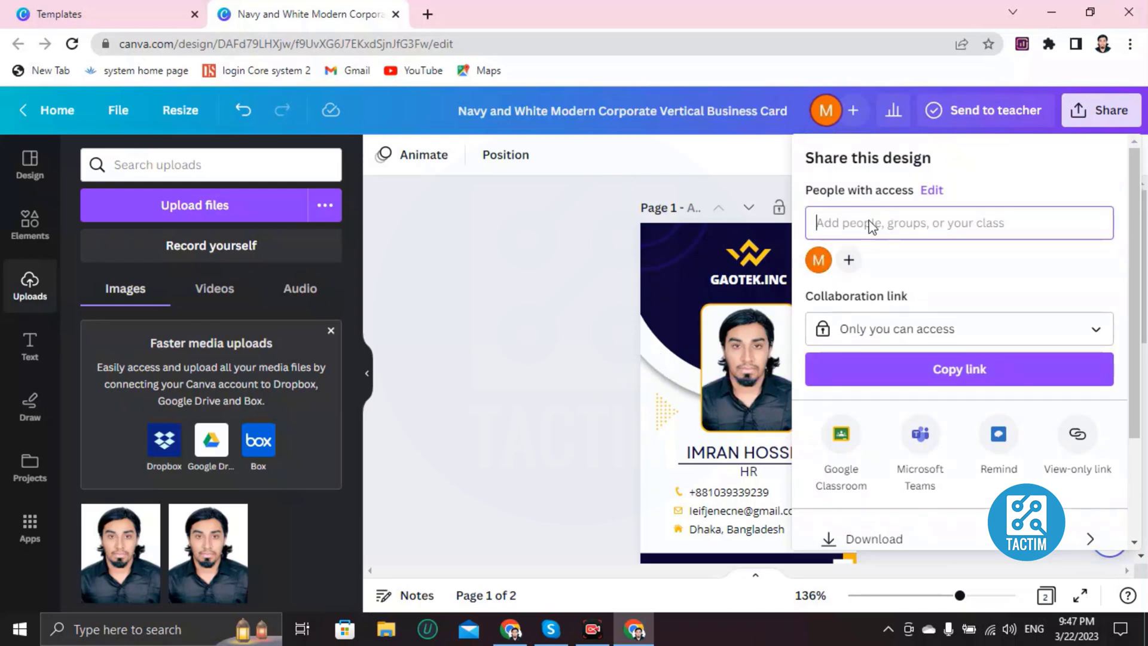
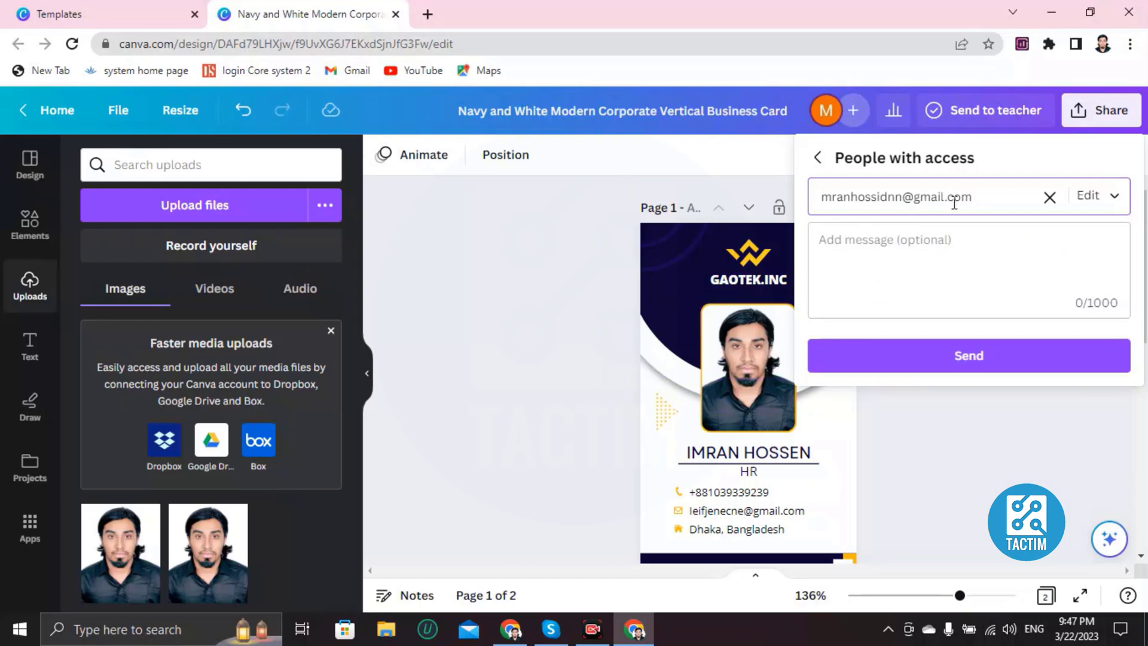
scroll(535, 299, down, 7)
scroll(535, 299, up, 7)
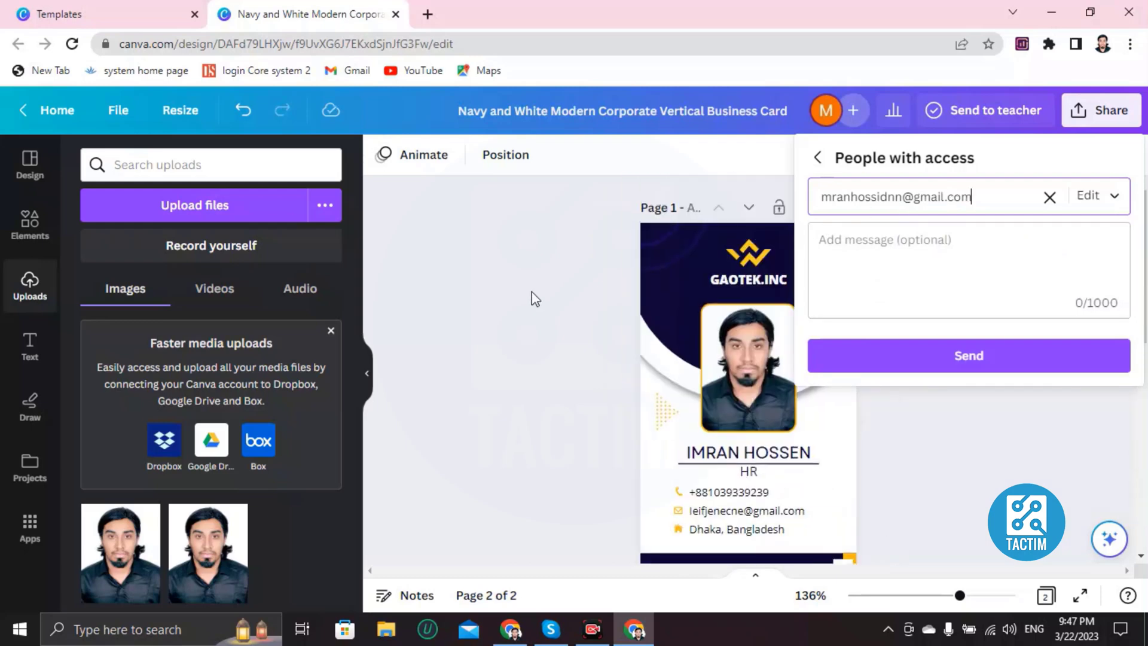